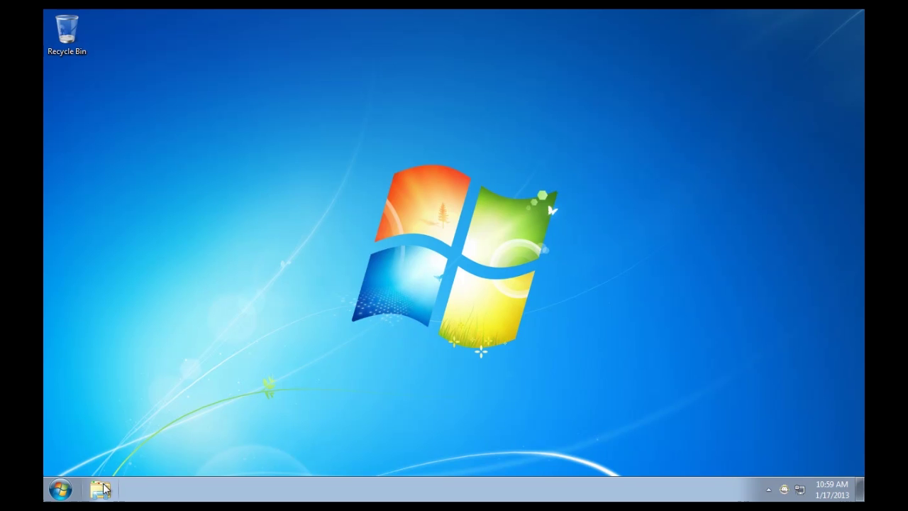
Step: Open Explorer on Libraries, then check in Data Igloo that the user's profile is on ThawSpace0 (E:)
left_click(101, 489)
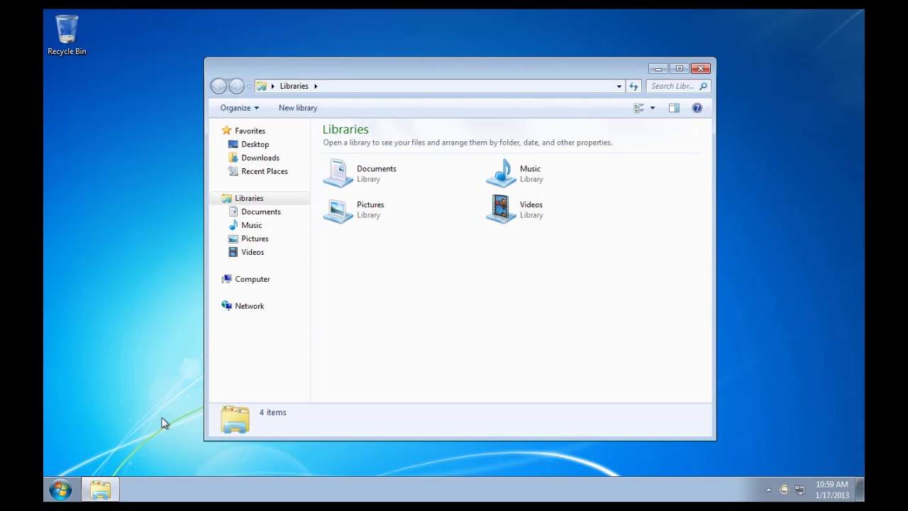
left_click(218, 279)
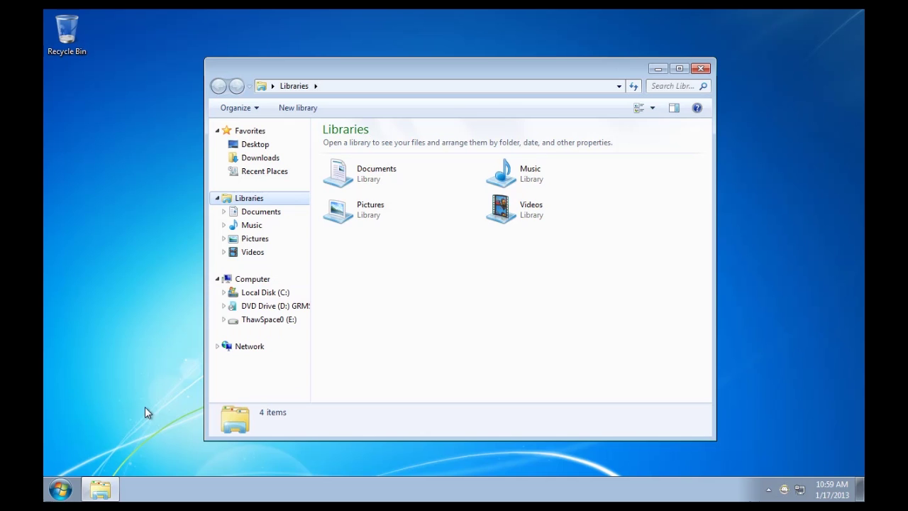
left_click(60, 489)
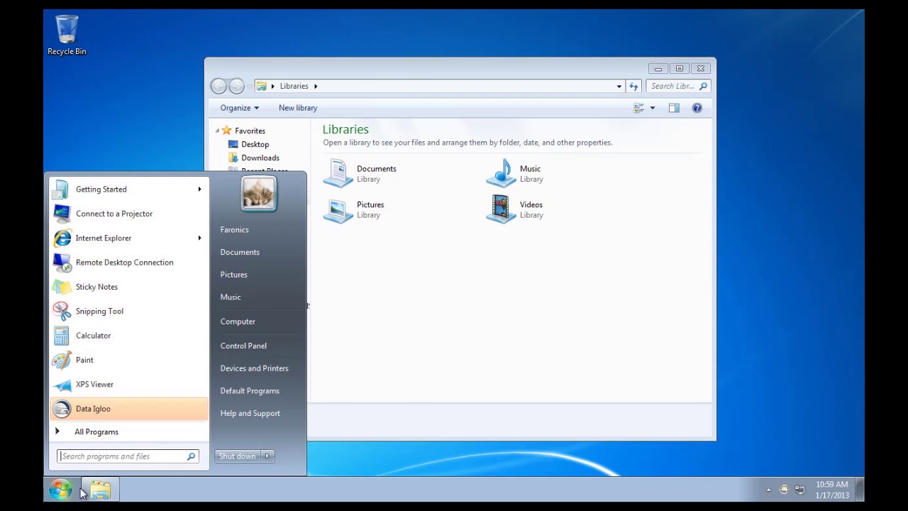
left_click(91, 411)
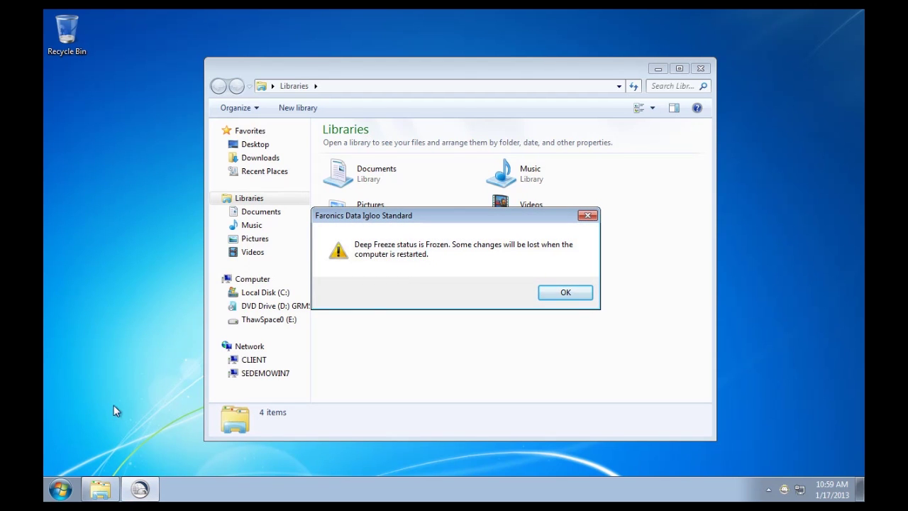
left_click(539, 292)
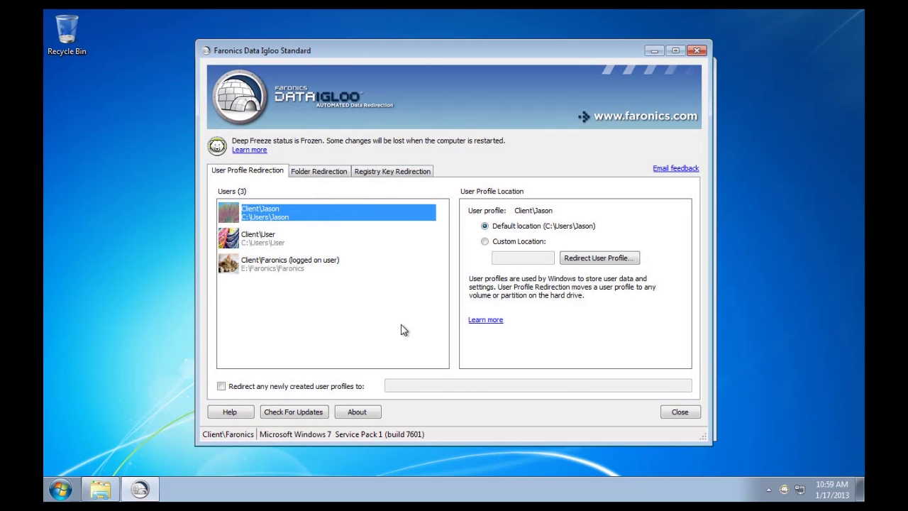
left_click(275, 272)
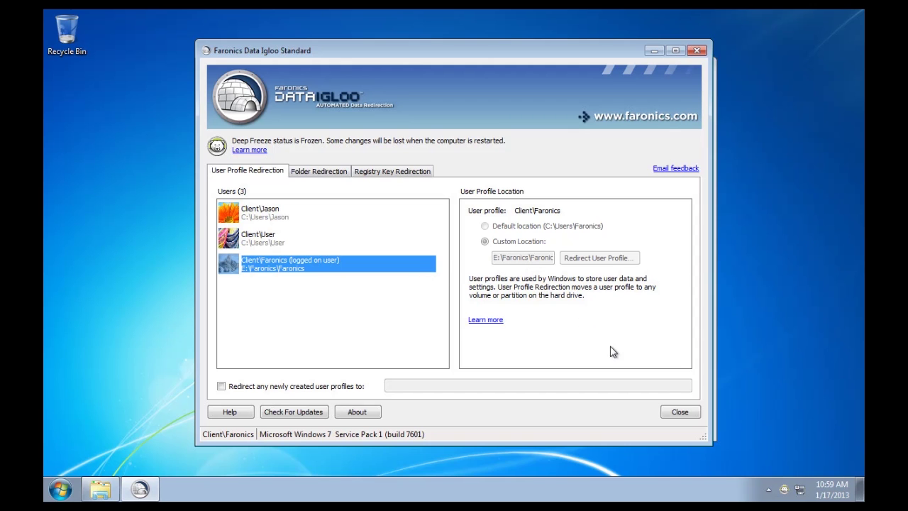
left_click(678, 413)
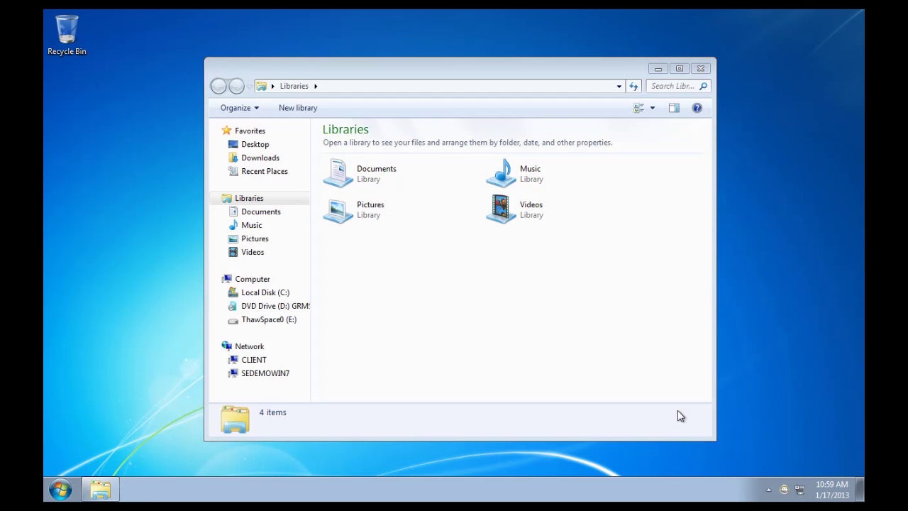
Step: Browse to the inner Faronics folder on the ThawSpace0 (E:) drive
left_click(258, 325)
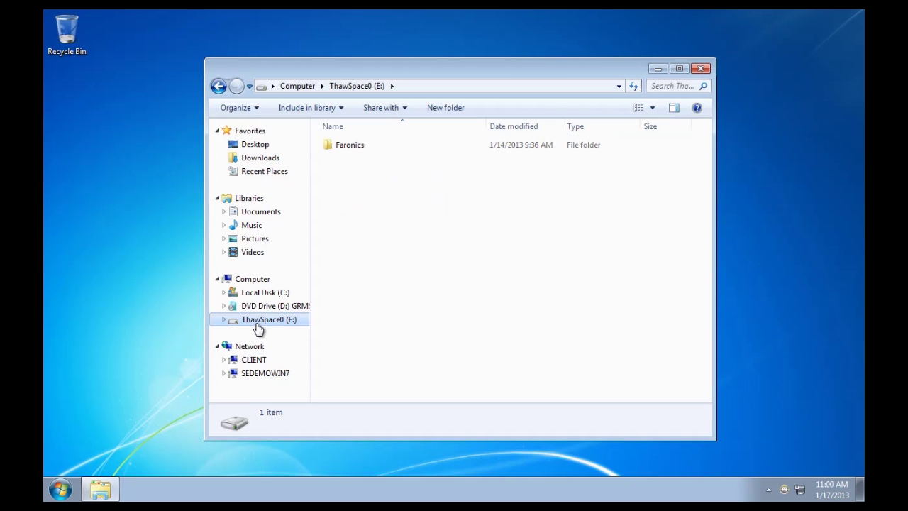
left_click(223, 320)
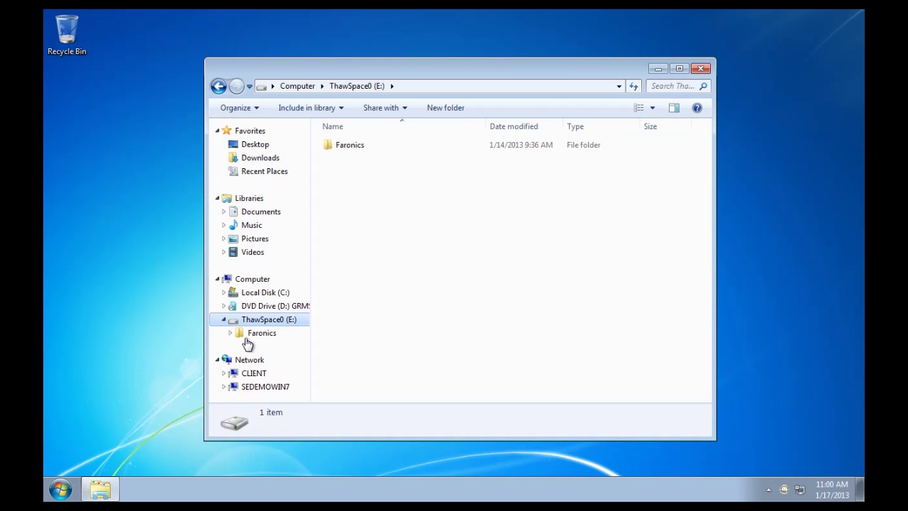
left_click(230, 334)
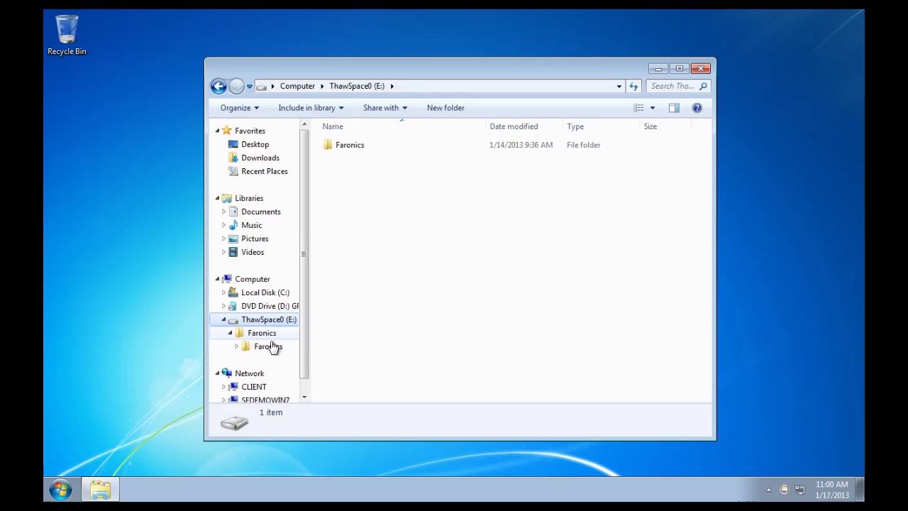
left_click(253, 347)
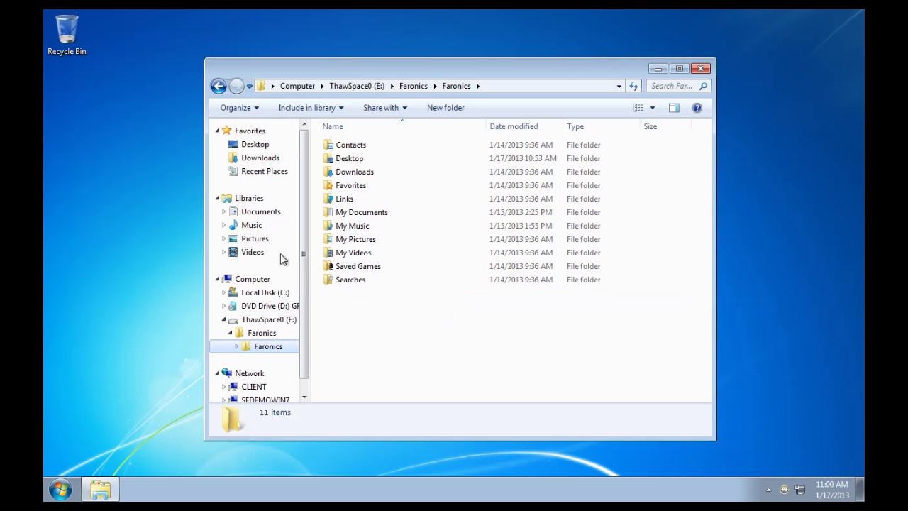
Step: Open the Documents library and the My Documents folder in two windows, side by side
right_click(259, 217)
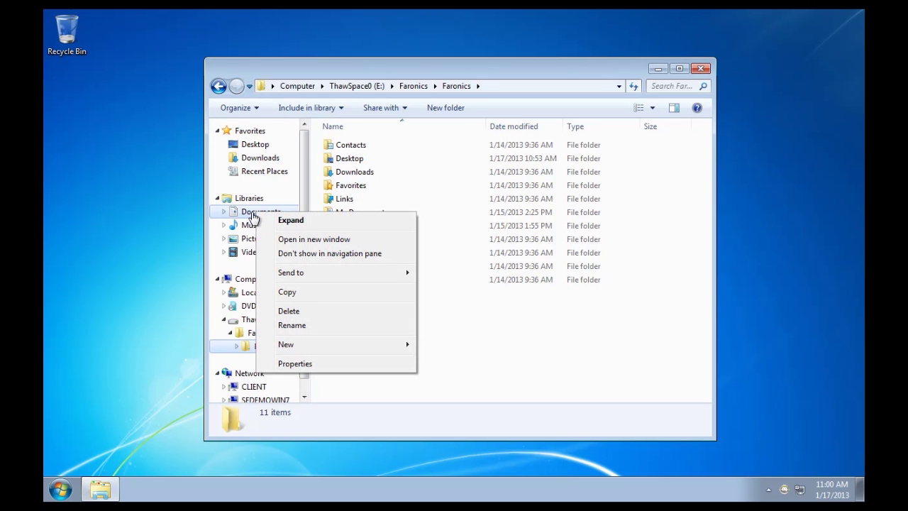
left_click(291, 239)
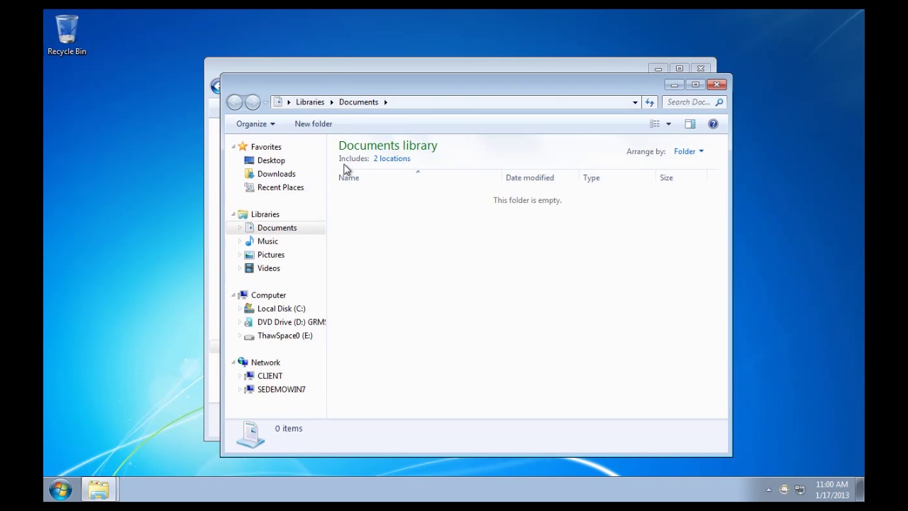
left_click(422, 66)
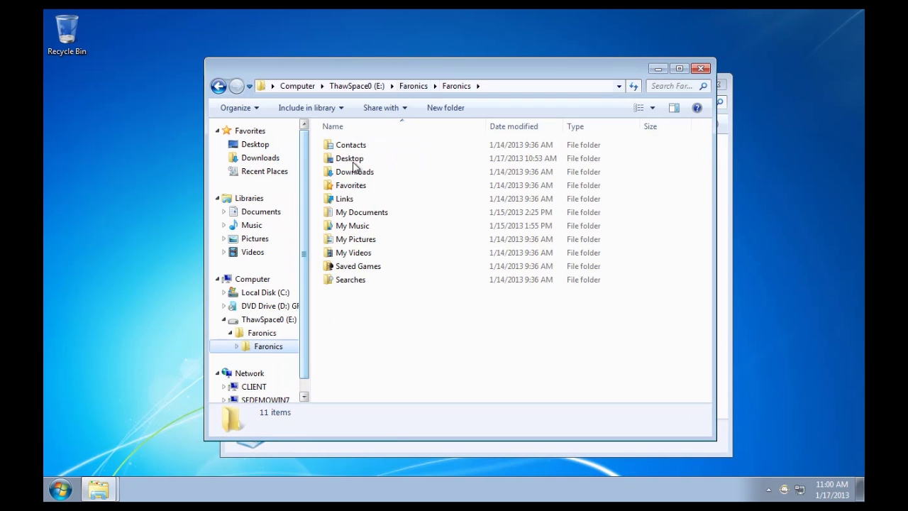
double_click(353, 214)
left_click_drag(333, 71, 664, 66)
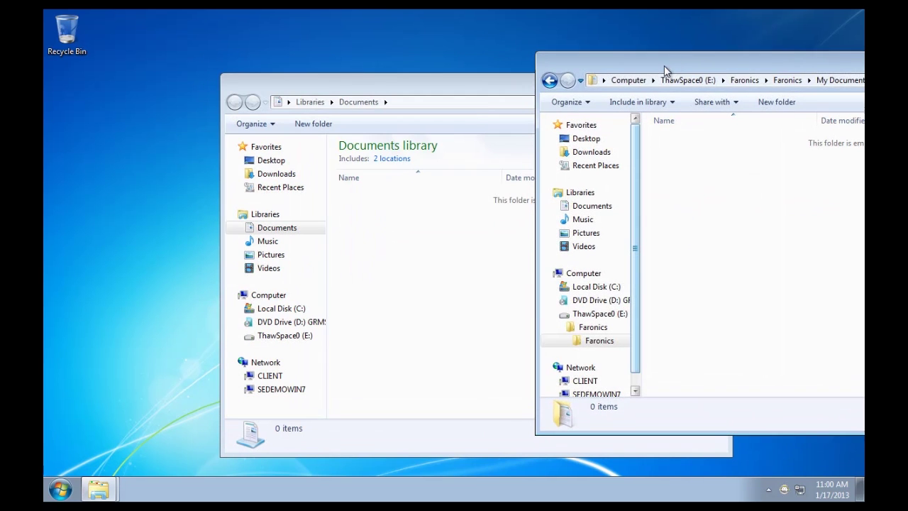
left_click_drag(481, 94, 339, 84)
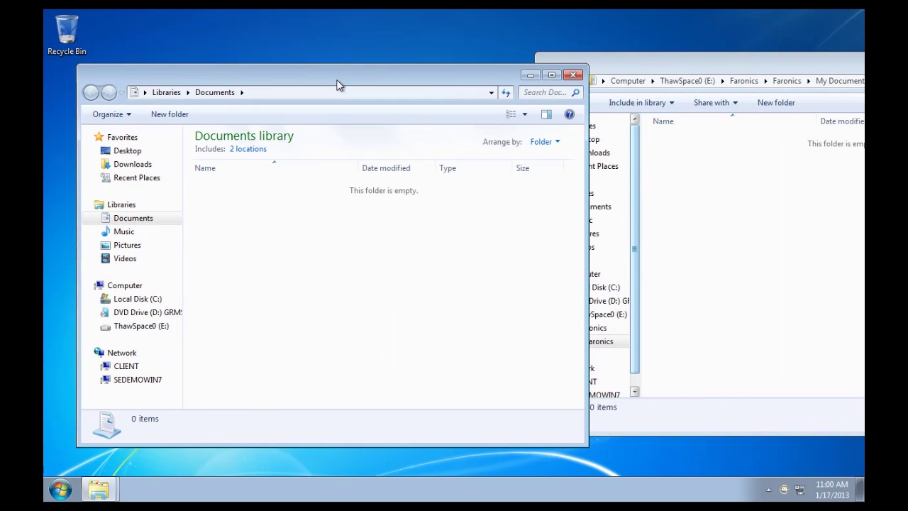
Step: Create a new folder named 'Test Folder' in the Documents library
right_click(276, 232)
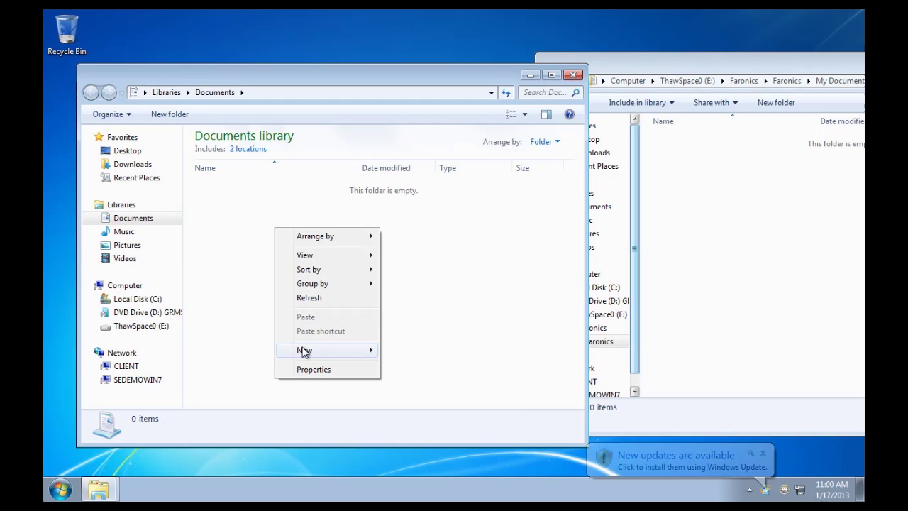
mouse_move(302, 350)
left_click(399, 349)
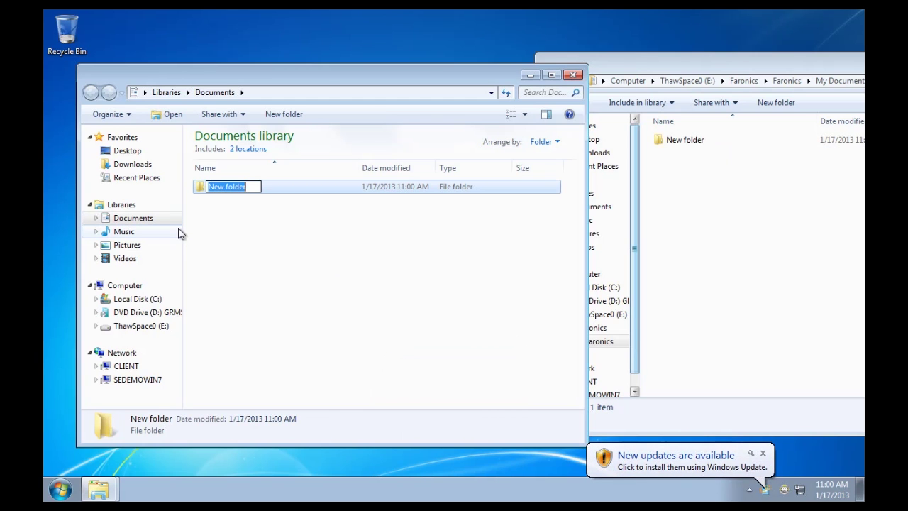
type("Test ")
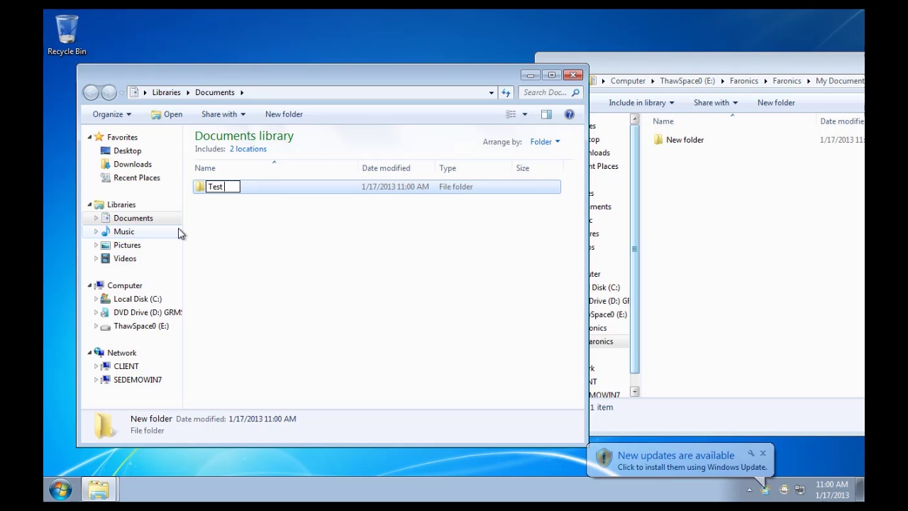
type("Folder")
key("Return")
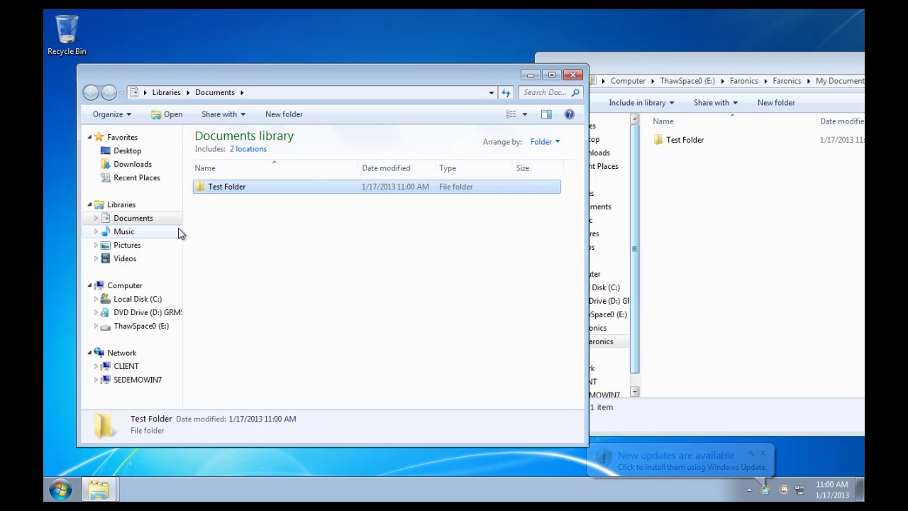
Step: Delete Test Folder from My Documents, sending it to the Recycle Bin
right_click(710, 139)
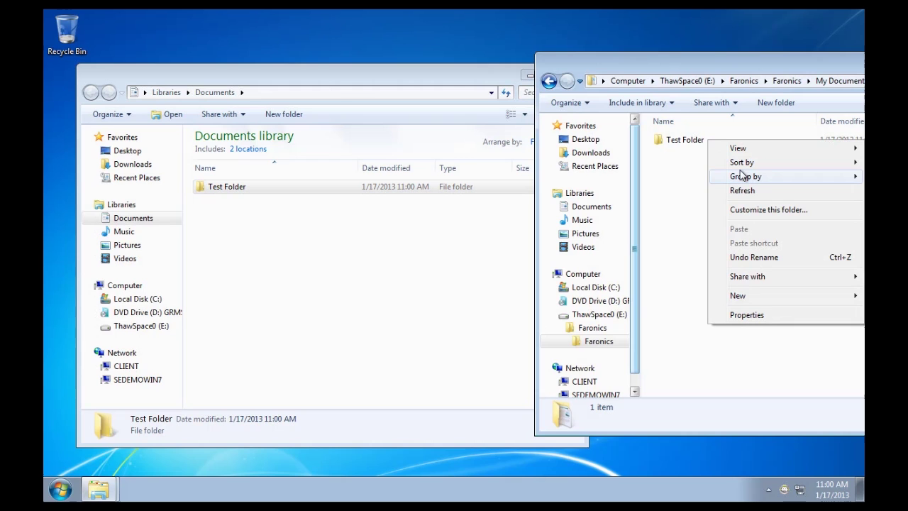
mouse_move(742, 296)
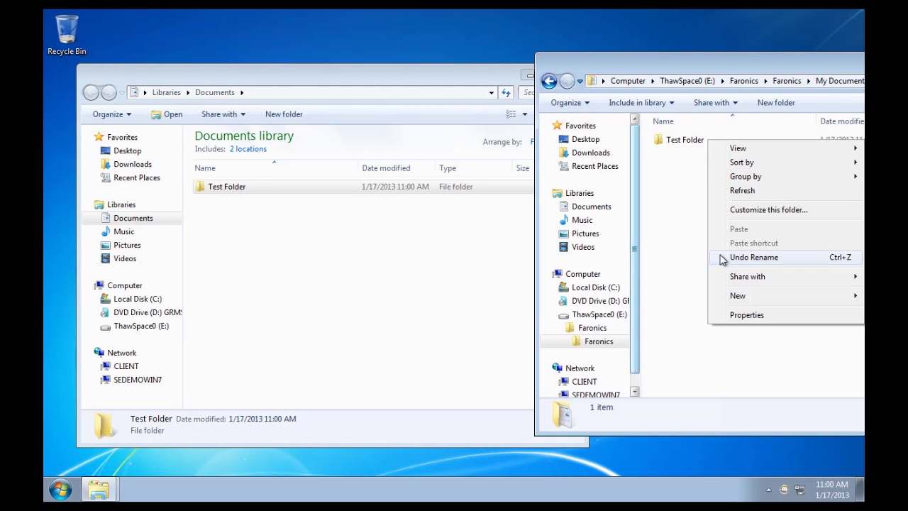
left_click(695, 254)
left_click(682, 144)
right_click(680, 143)
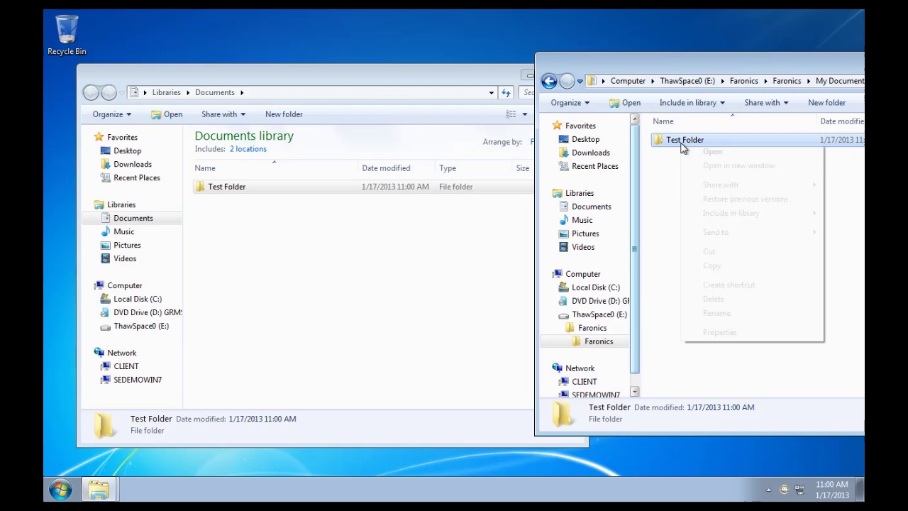
left_click(712, 298)
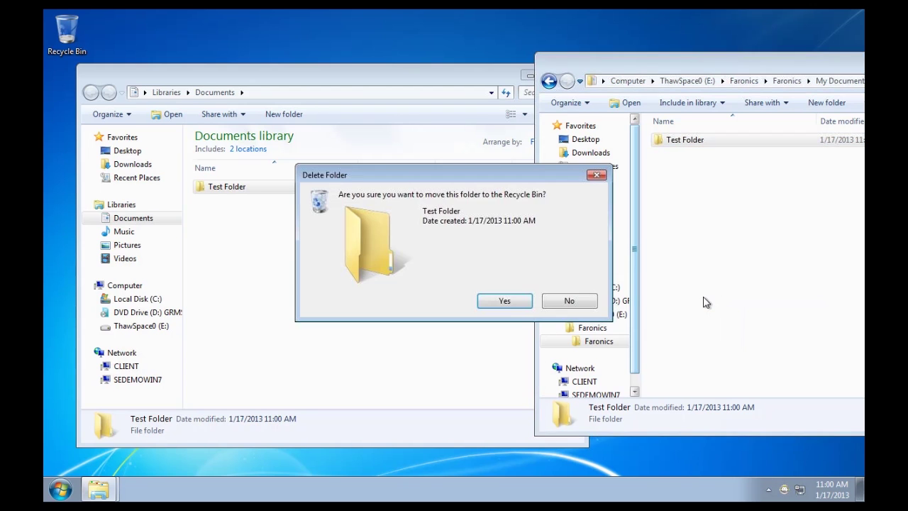
left_click(502, 303)
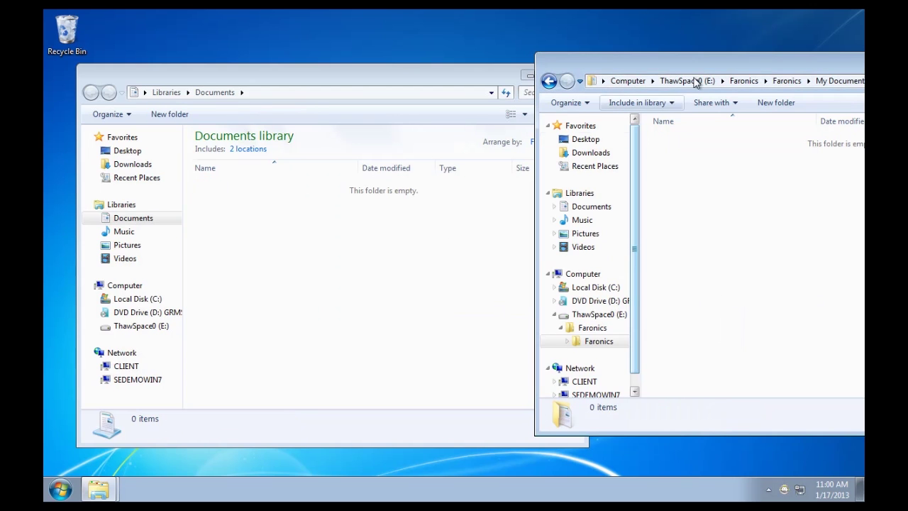
Step: Close the My Documents window and move the Documents library window to the right
left_click_drag(685, 72, 594, 79)
left_click(769, 74)
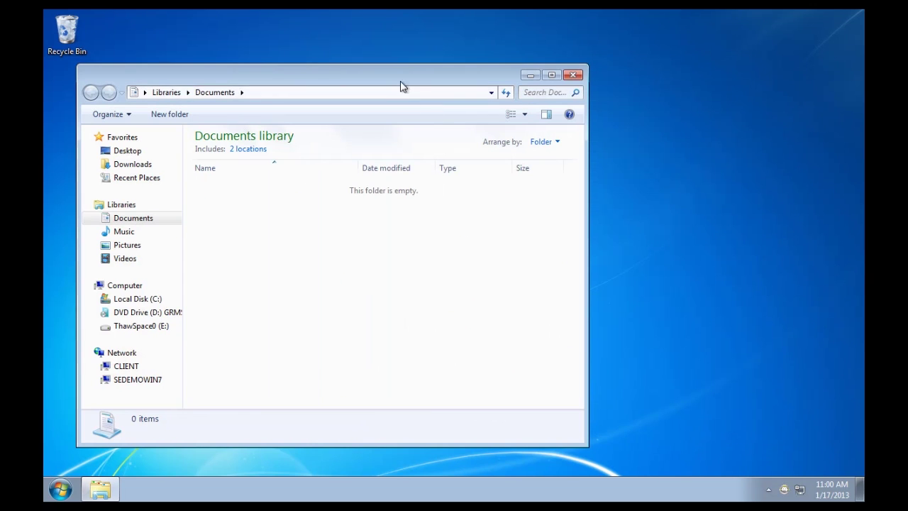
left_click_drag(400, 81, 553, 79)
Step: Close the Documents library, launch Internet Explorer and postpone its first-run setup
left_click(724, 75)
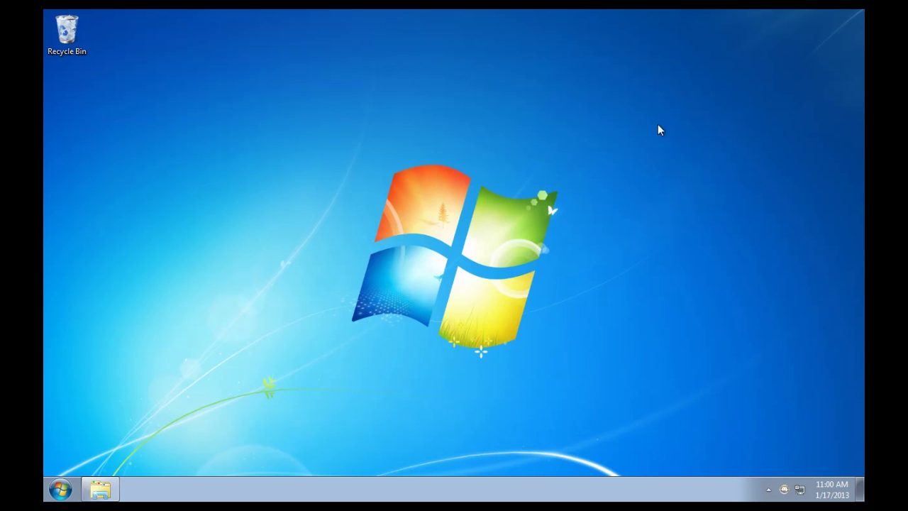
left_click(61, 487)
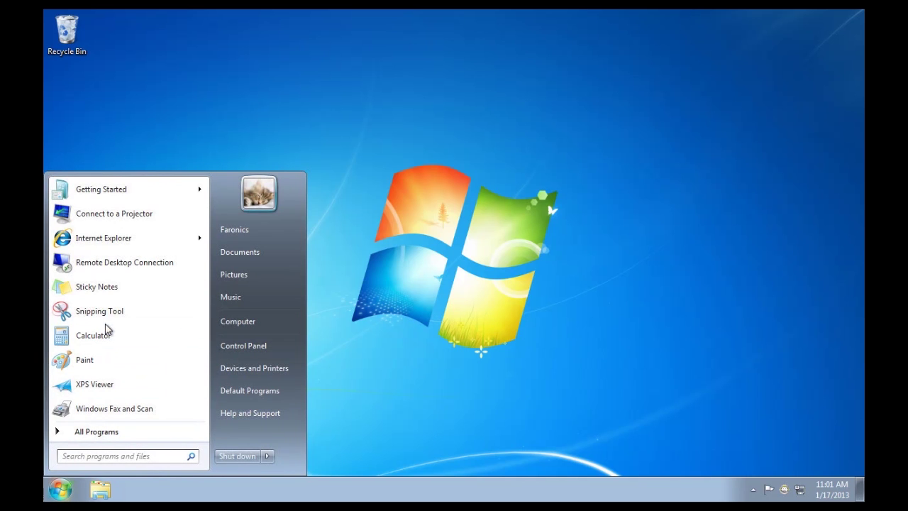
left_click(139, 244)
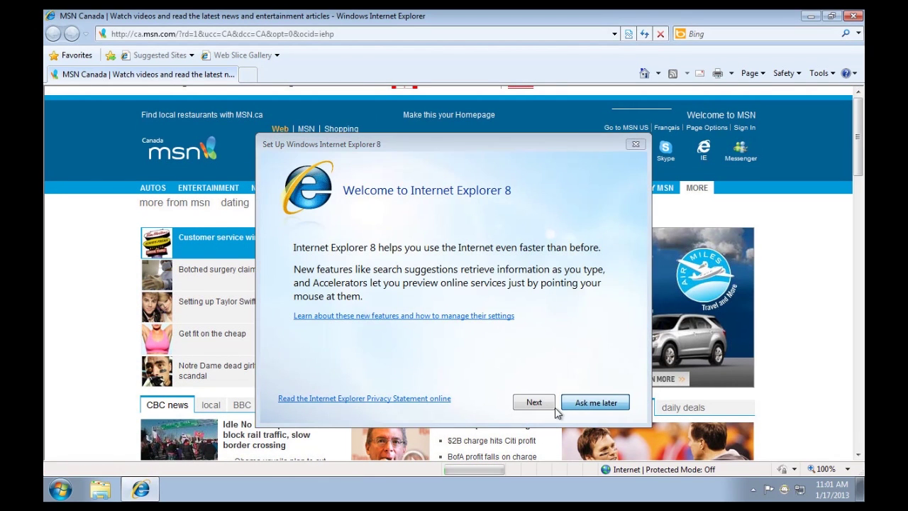
left_click(562, 409)
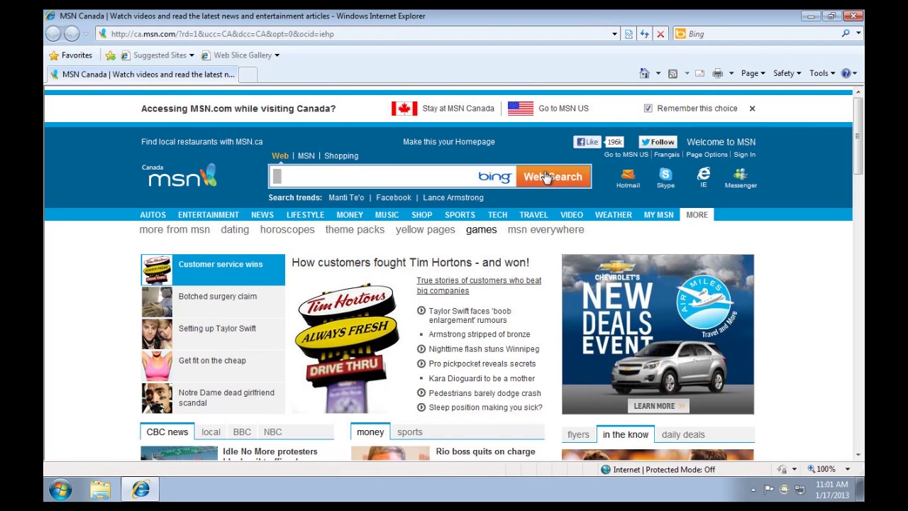
Step: Search the web for 'deluge torrent'
left_click(712, 34)
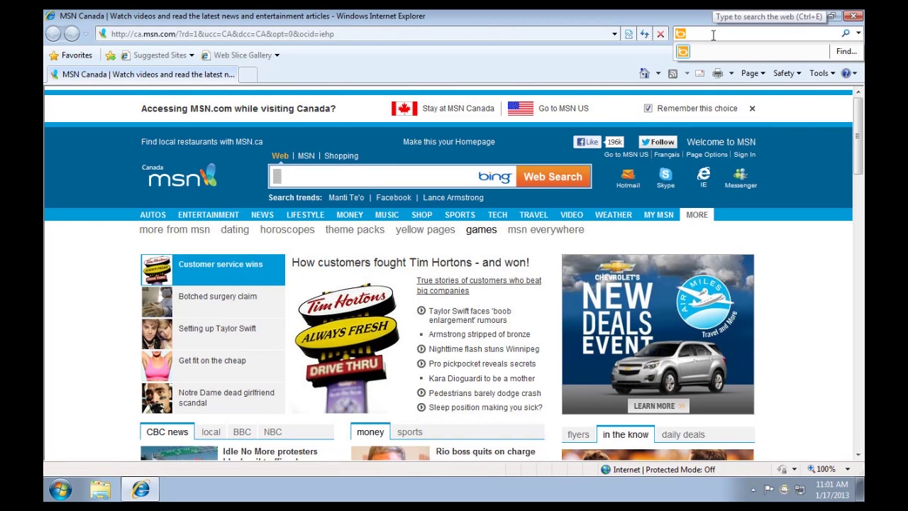
type("deluge torrent")
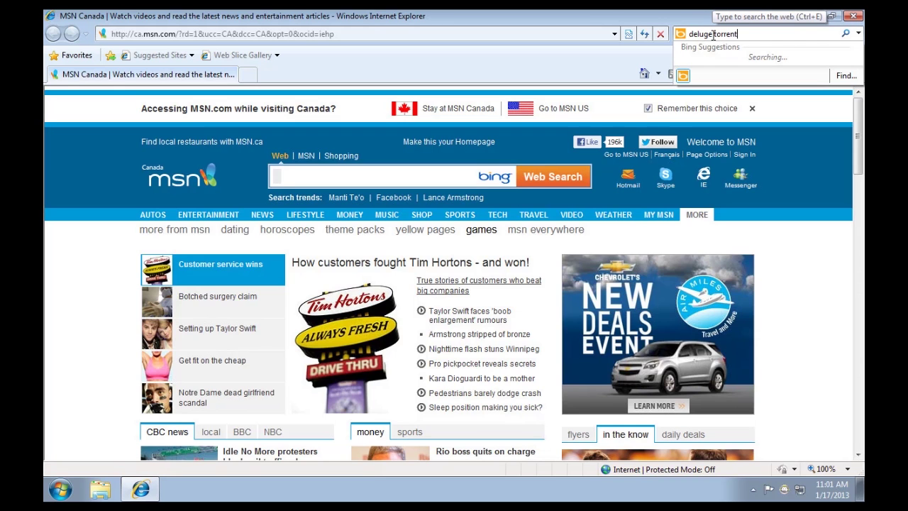
key("Return")
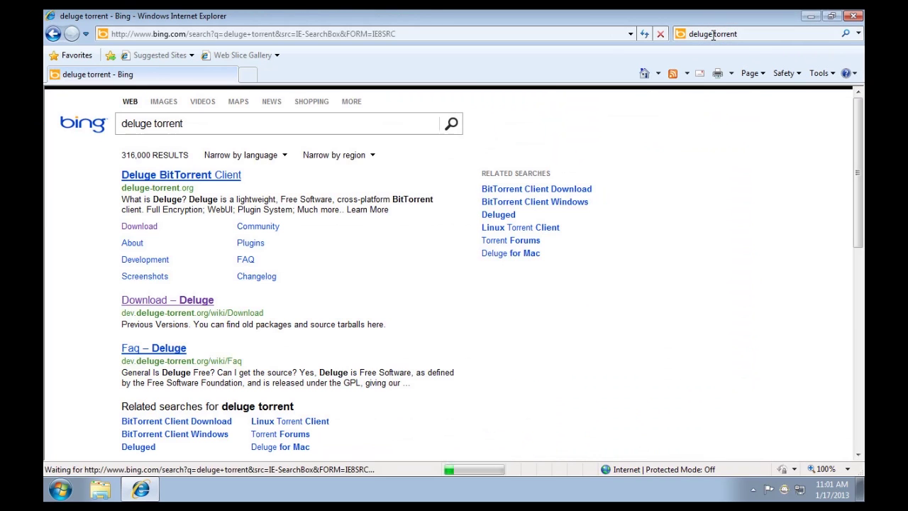
Step: Start downloading deluge-1.3.5-win32-setup.exe from the Deluge site's Windows installer list
left_click(148, 226)
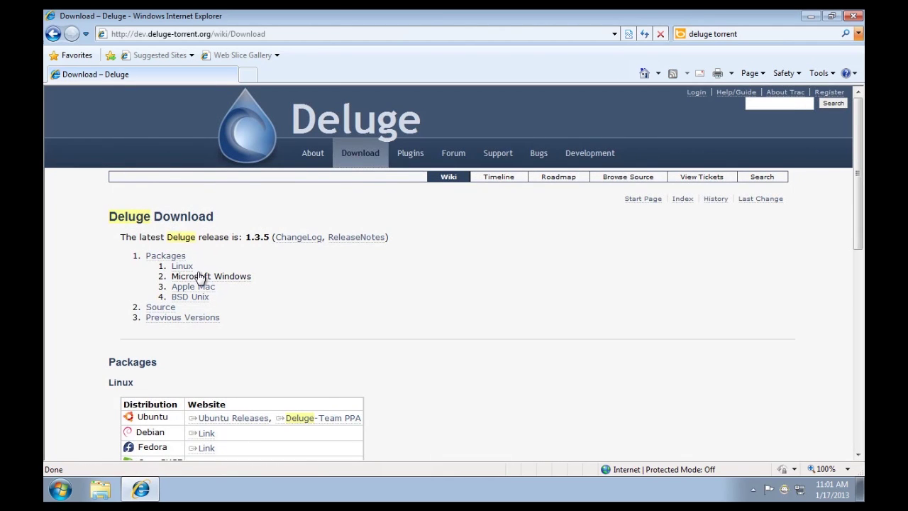
left_click(203, 276)
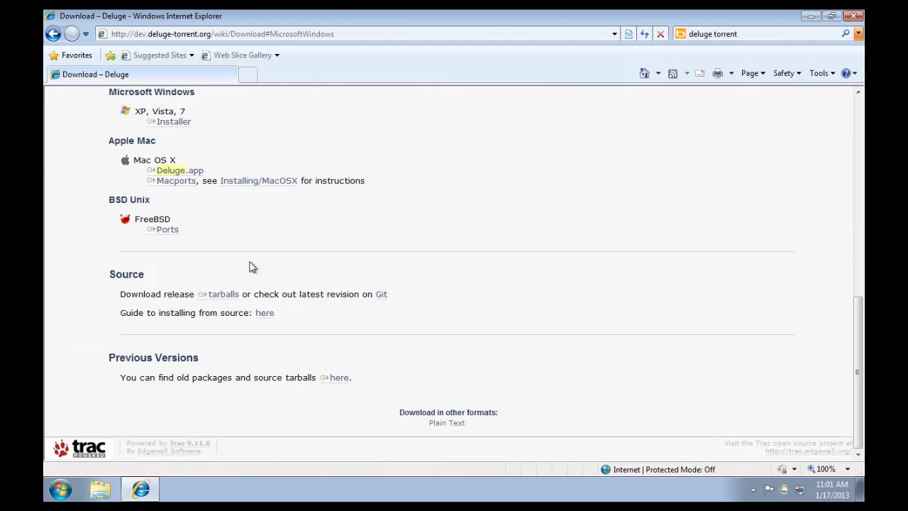
left_click(171, 122)
left_click(158, 199)
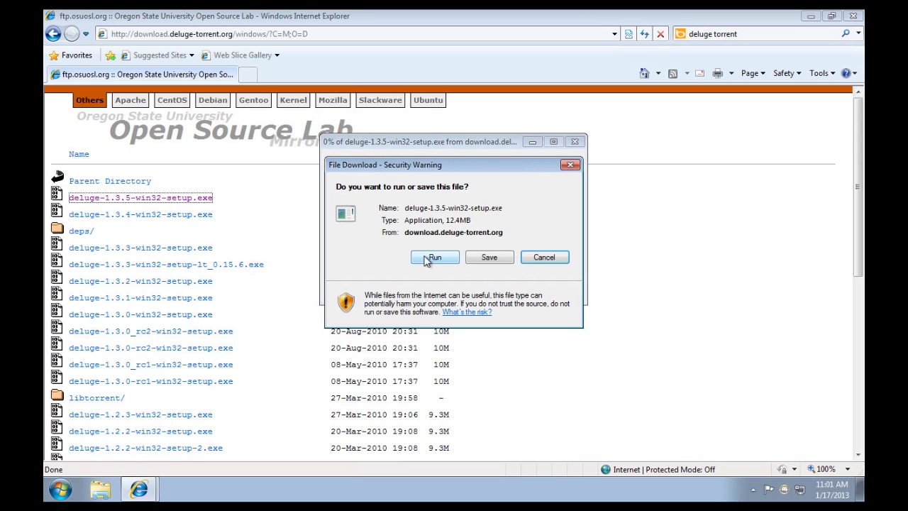
Step: Save the installer to the Desktop, close Internet Explorer, and launch the installer
left_click(489, 258)
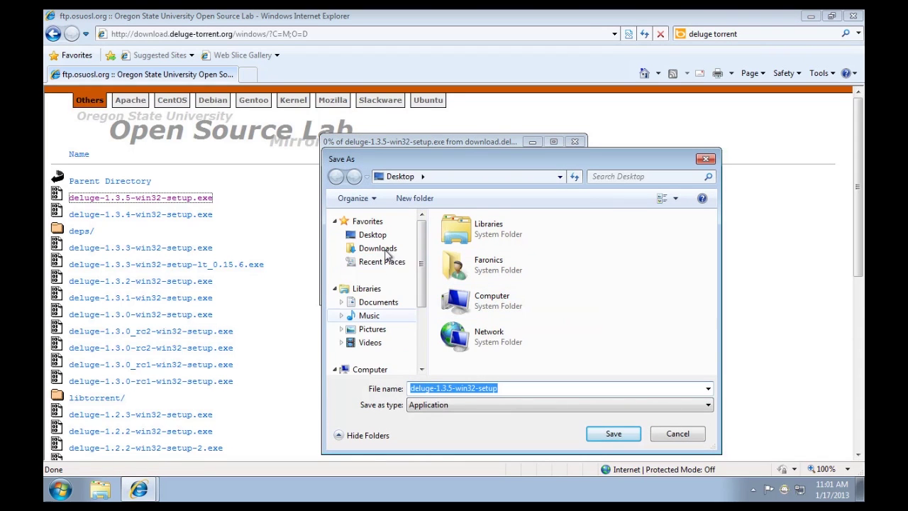
left_click(371, 241)
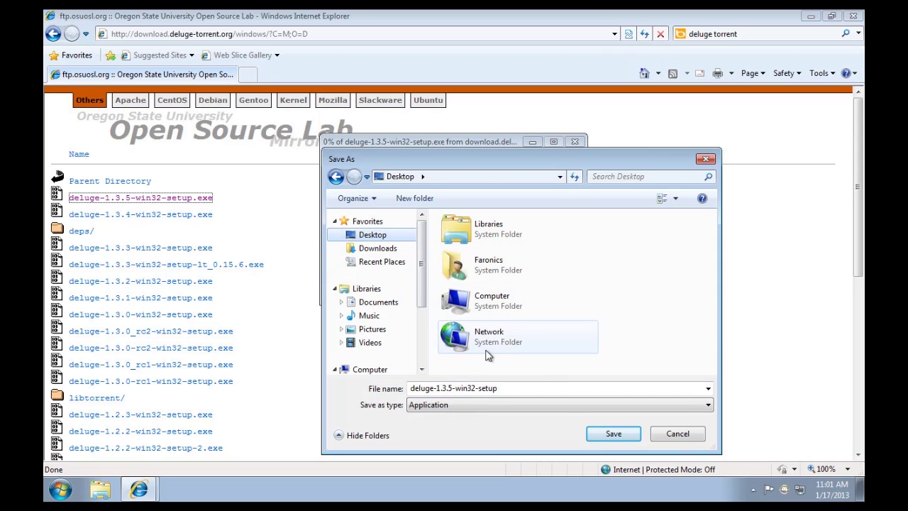
left_click(612, 433)
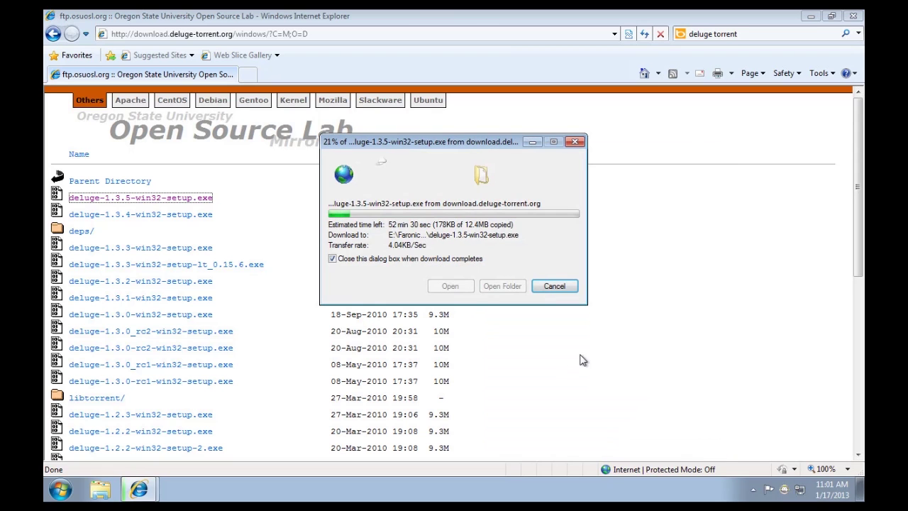
left_click(853, 16)
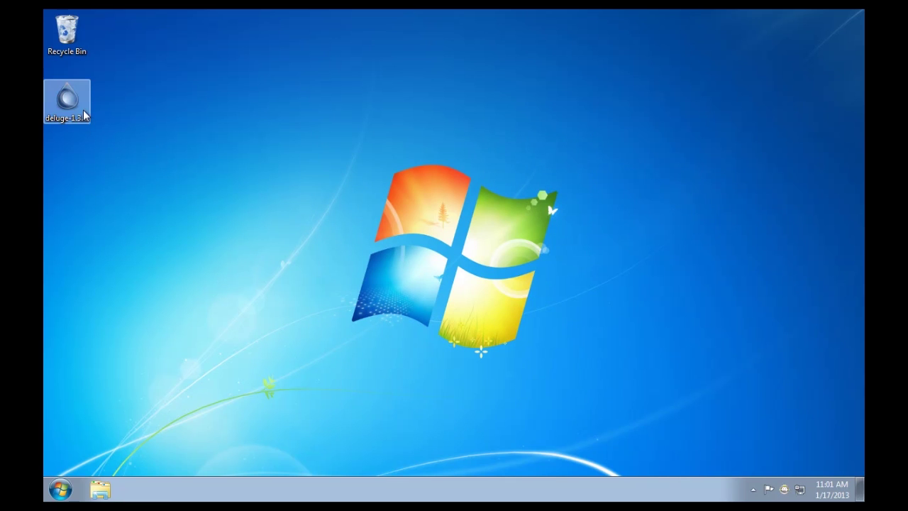
double_click(67, 100)
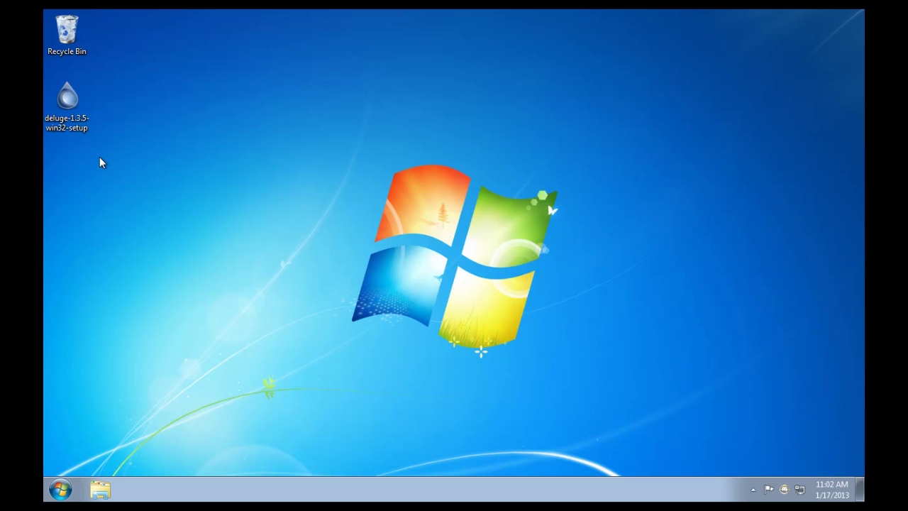
Step: Run Deluge 1.3.5 setup, accept the license, and install to the default Program Files (x86)\Deluge folder
double_click(76, 121)
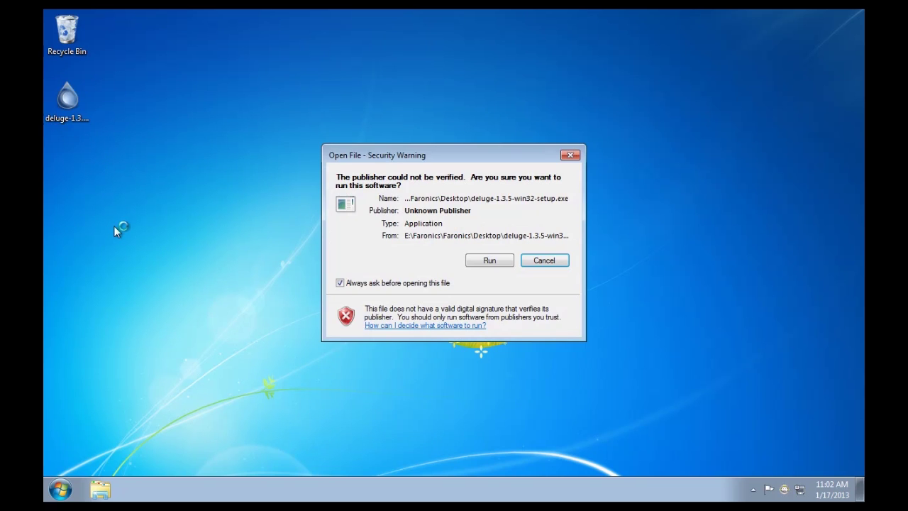
left_click(481, 264)
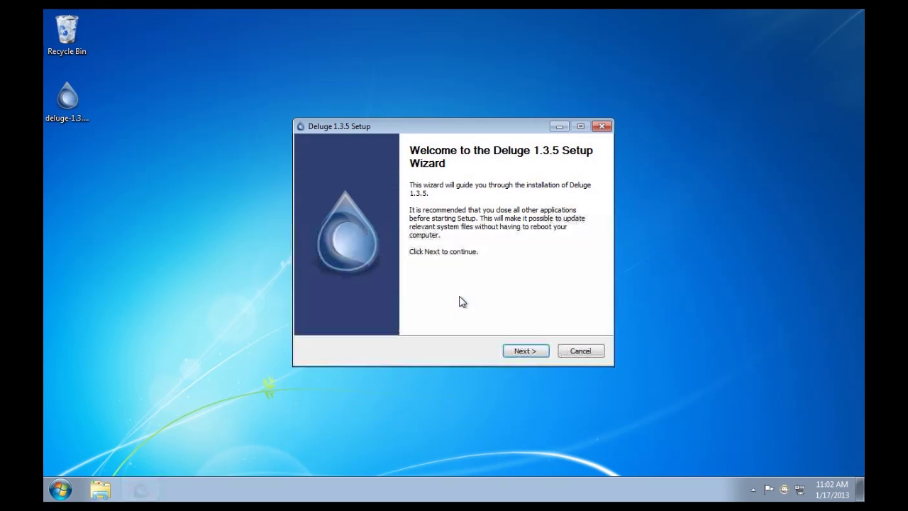
left_click(528, 350)
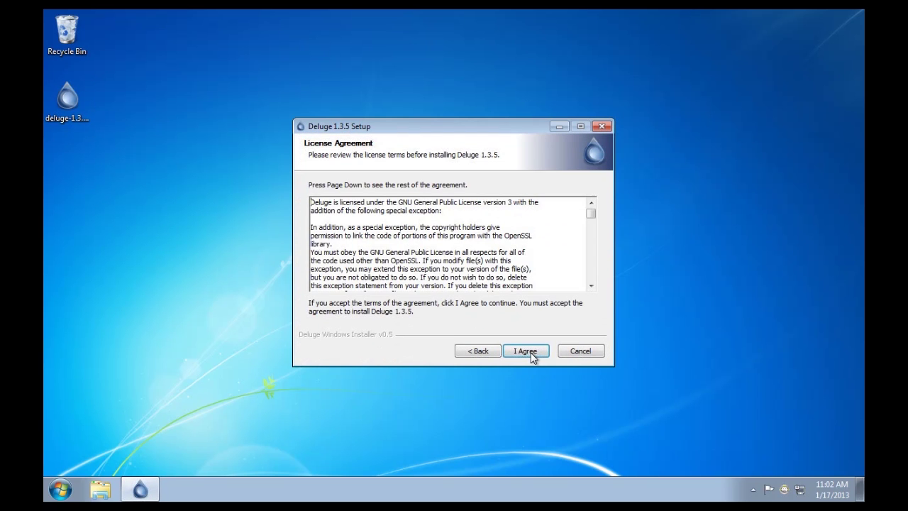
left_click(527, 351)
left_click(526, 349)
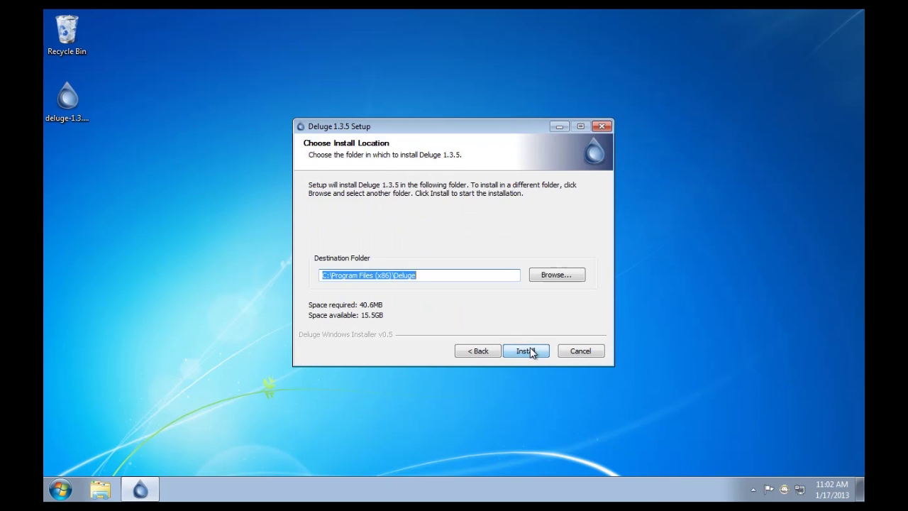
left_click(530, 351)
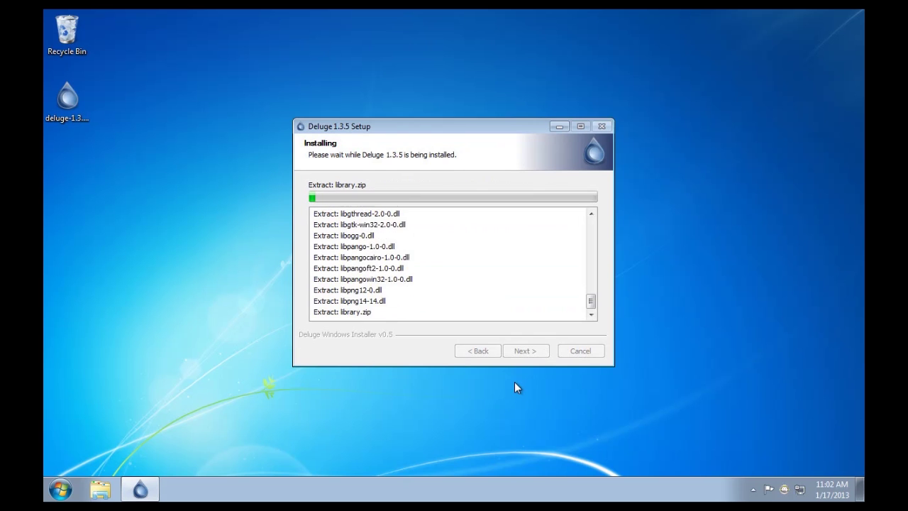
left_click(635, 304)
right_click(635, 300)
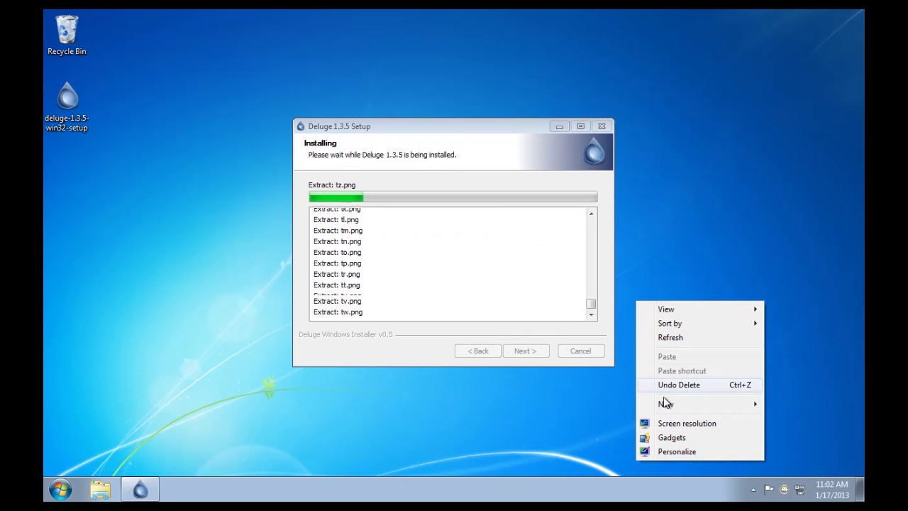
Step: Apply the Architecture theme in Personalization and close the window
left_click(663, 452)
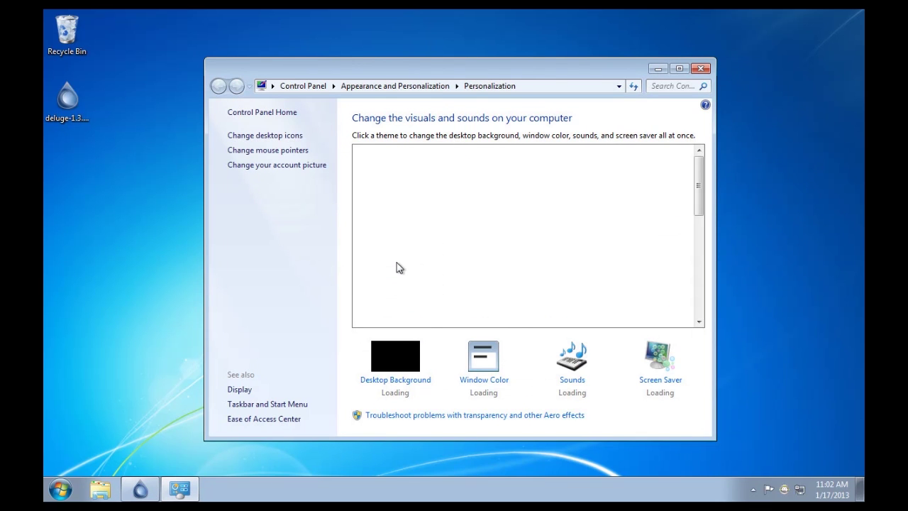
left_click(481, 234)
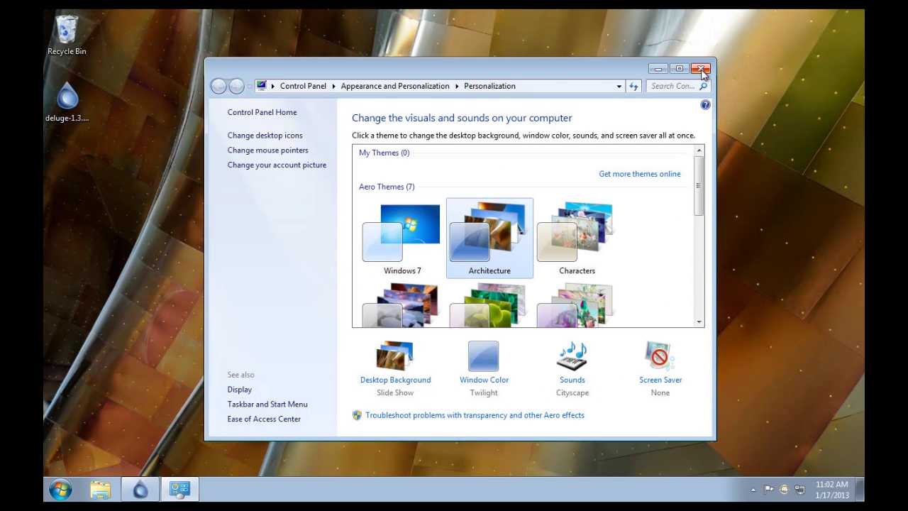
left_click(701, 69)
Step: Create a new desktop folder named 'Sample Folder'
right_click(99, 244)
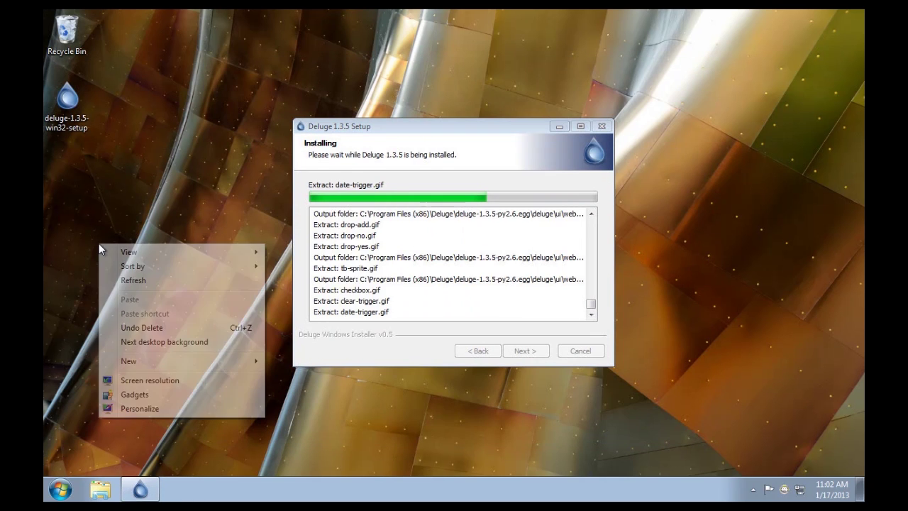
mouse_move(131, 363)
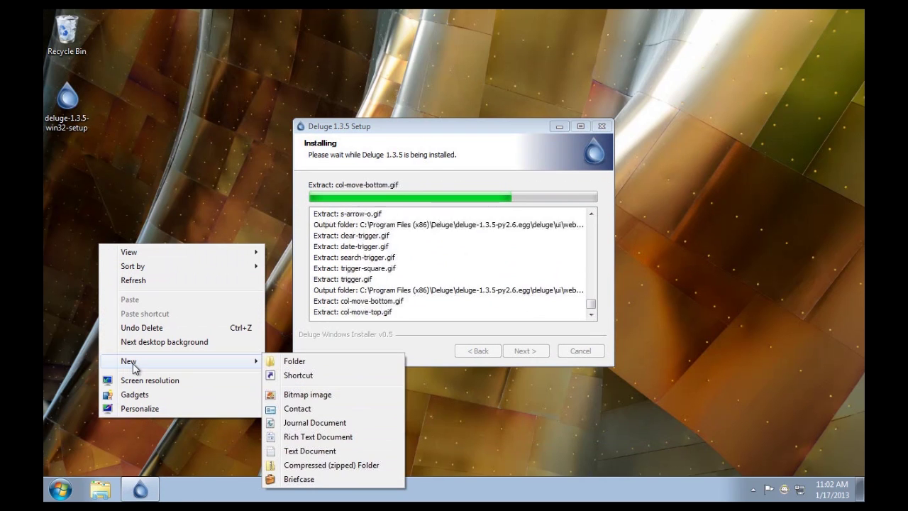
left_click(291, 361)
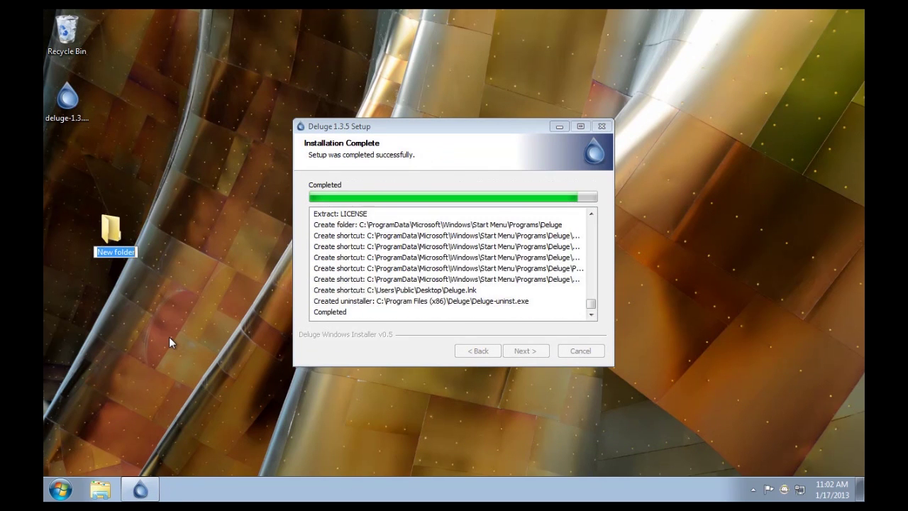
type("Sample")
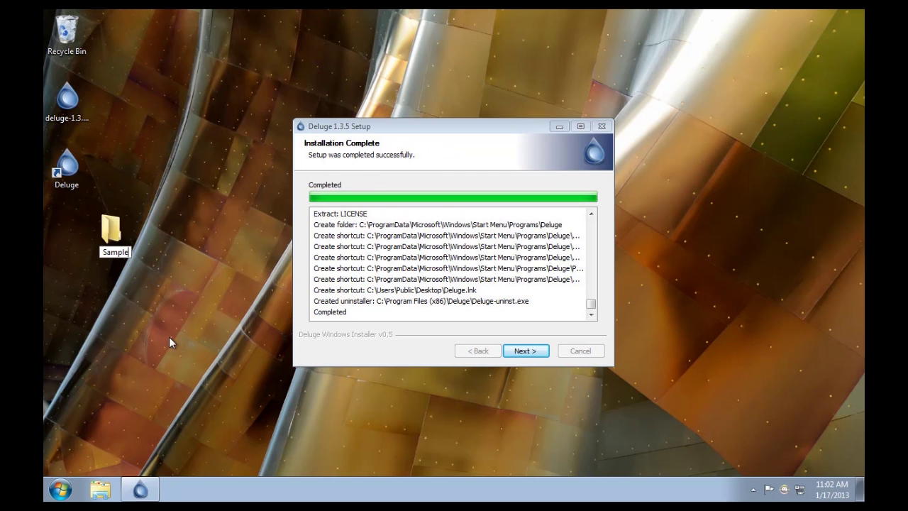
type(" Folder")
key("Return")
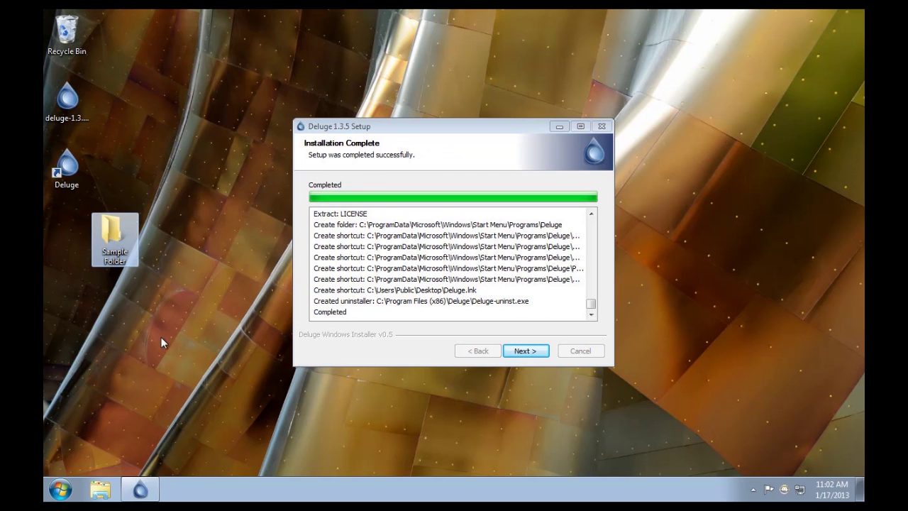
Step: Pin Connect to a Projector, Paint and Magnifier to the taskbar; advance Deluge Setup to its final page
left_click(60, 489)
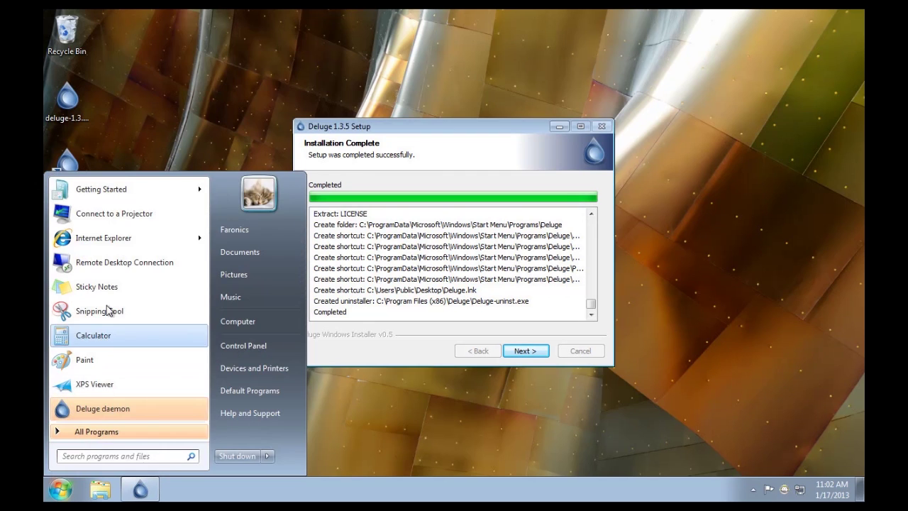
mouse_move(112, 219)
left_mouse_down()
mouse_move(177, 426)
mouse_move(181, 496)
left_mouse_up()
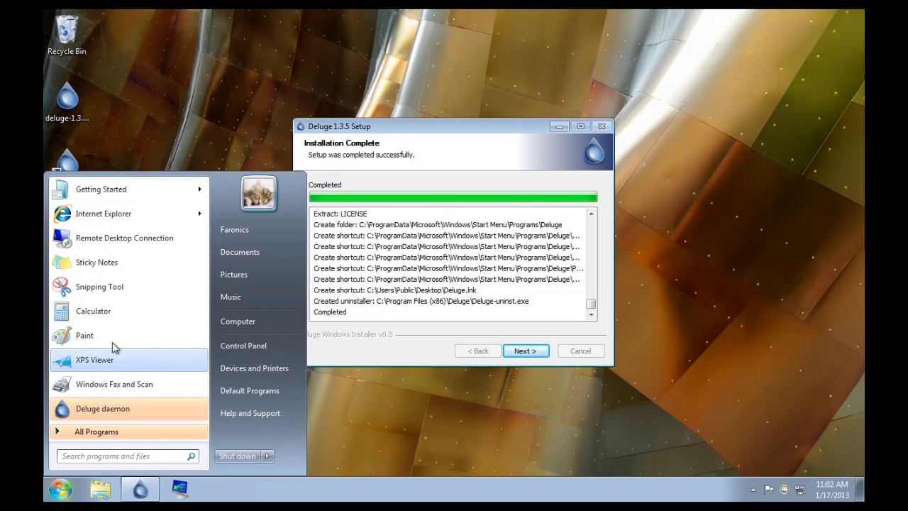
mouse_move(100, 342)
left_mouse_down()
mouse_move(200, 456)
mouse_move(213, 490)
left_mouse_up()
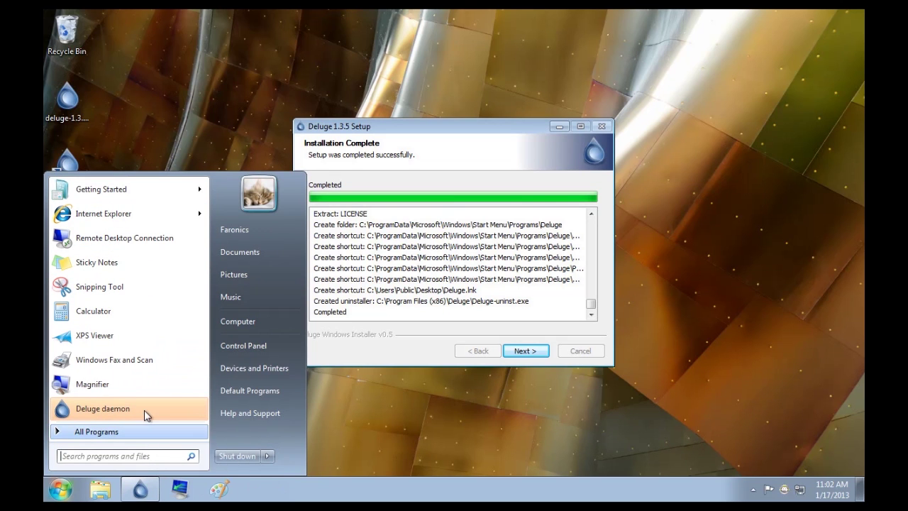
left_click_drag(94, 386, 261, 494)
left_click(457, 412)
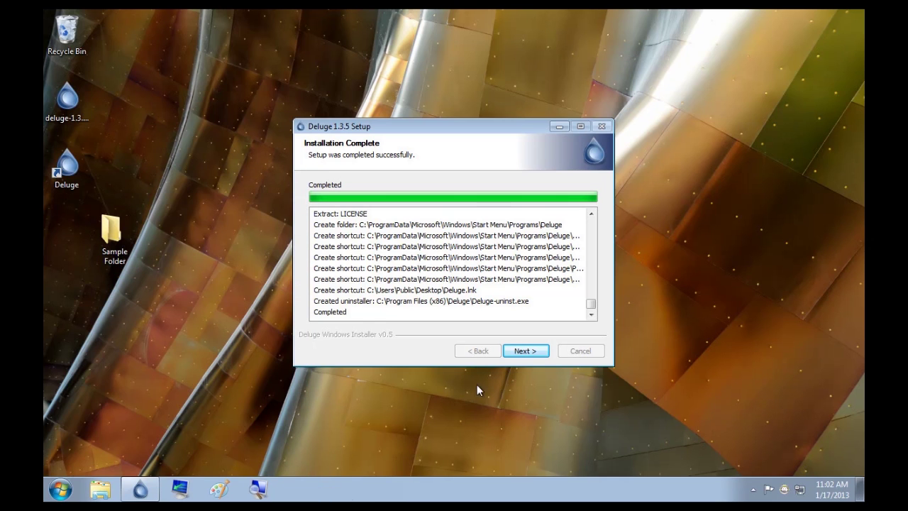
left_click(522, 351)
left_click(522, 350)
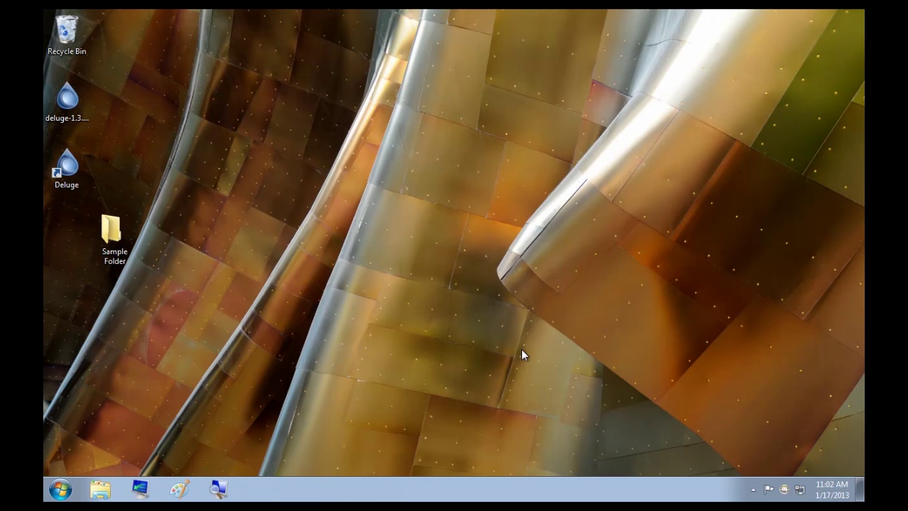
double_click(71, 170)
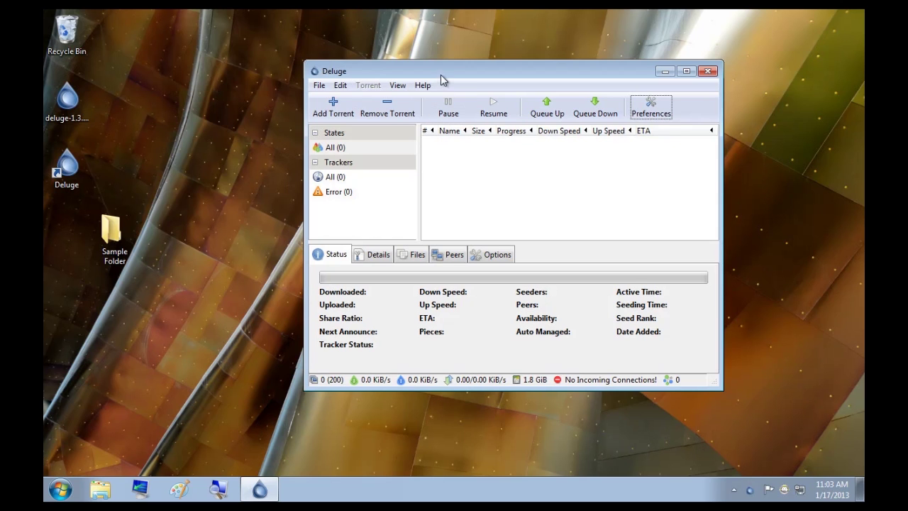
left_click_drag(441, 76, 396, 78)
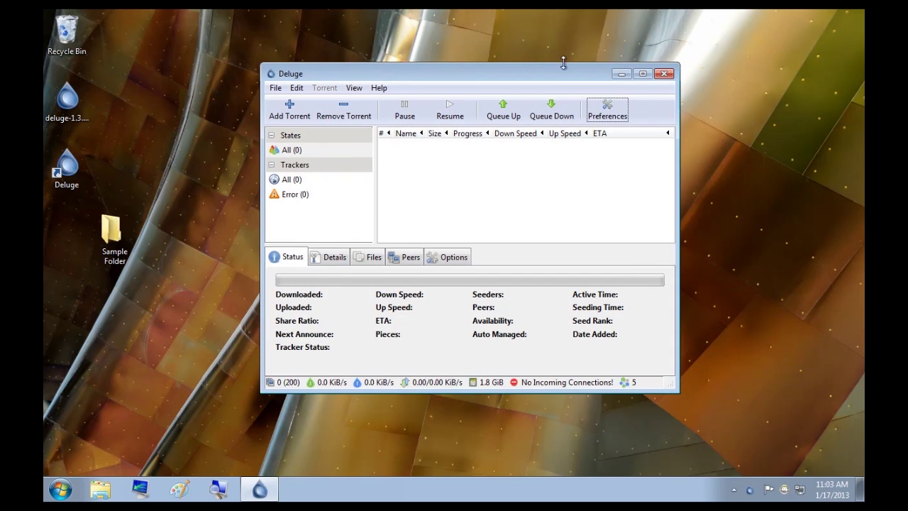
left_click(670, 75)
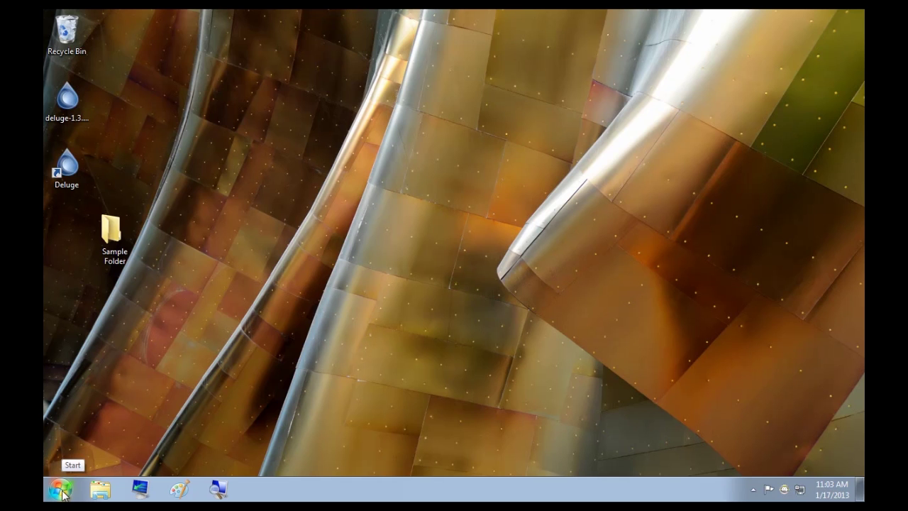
Step: Restart the computer from the Start menu's shutdown options
left_click(61, 489)
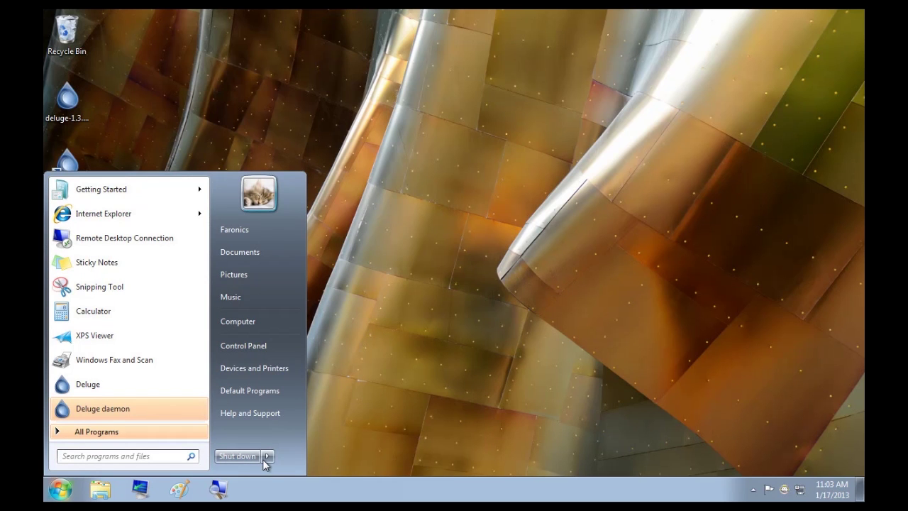
left_click(268, 456)
left_click(287, 439)
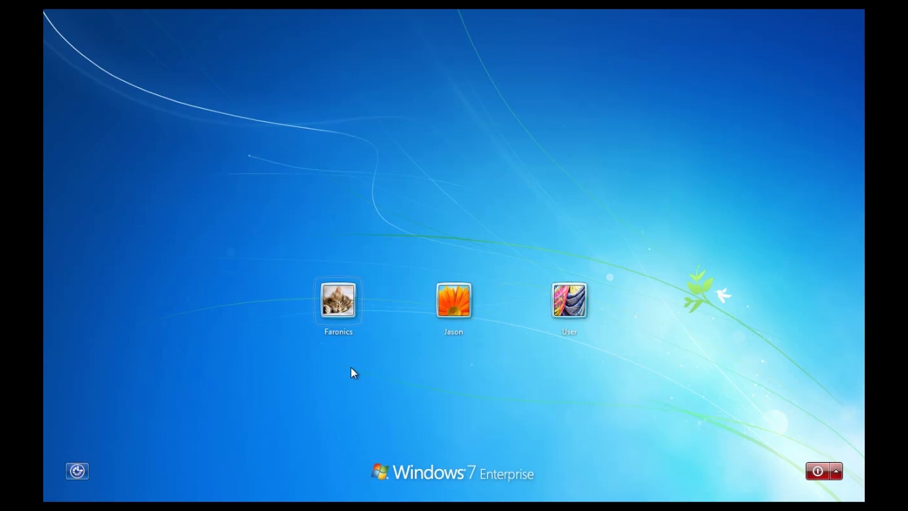
Step: Sign in to the user account by entering its password
left_click(346, 298)
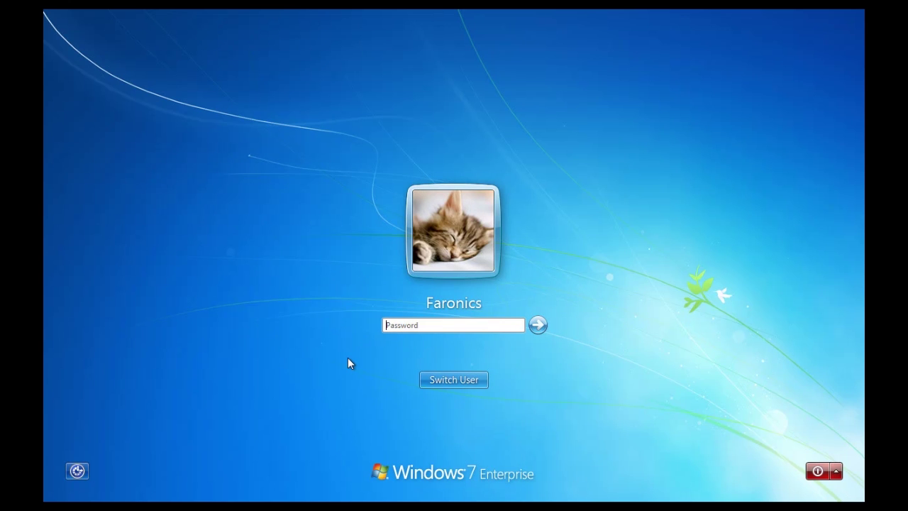
type("*******")
key("Return")
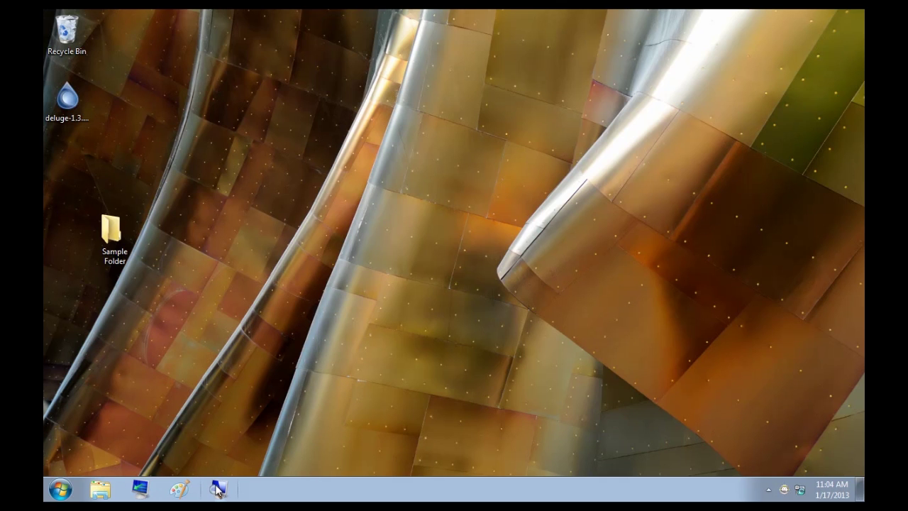
Step: Open Sample Folder, check the deluge-1.3.5-win32-setup installer's name, then bring up the Start menu
double_click(111, 238)
left_click(68, 99)
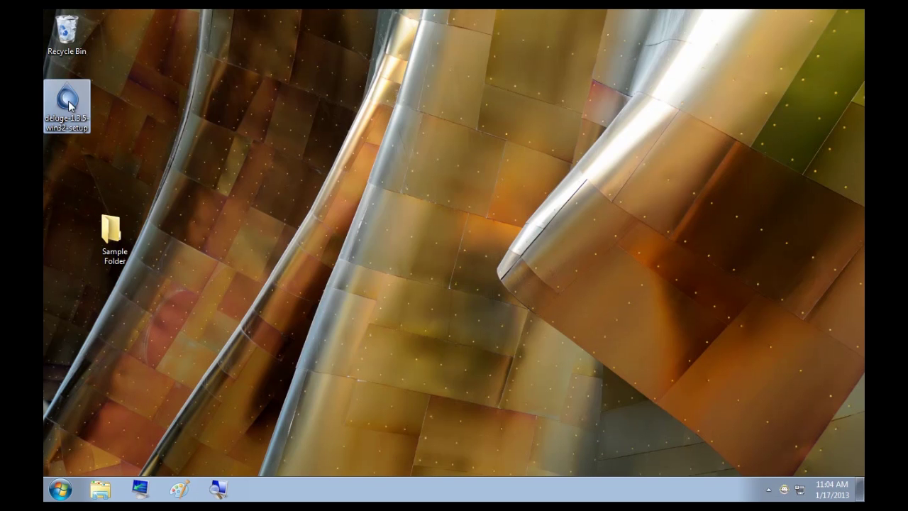
left_click(208, 143)
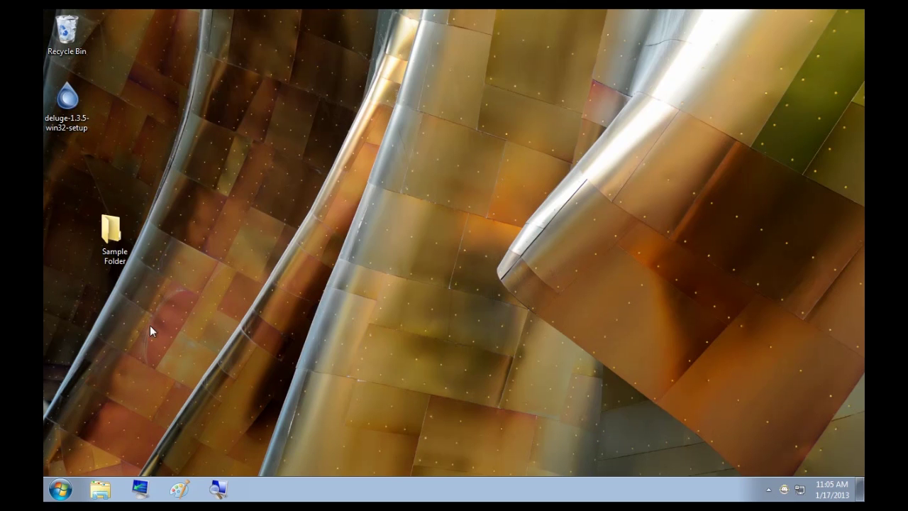
left_click(73, 481)
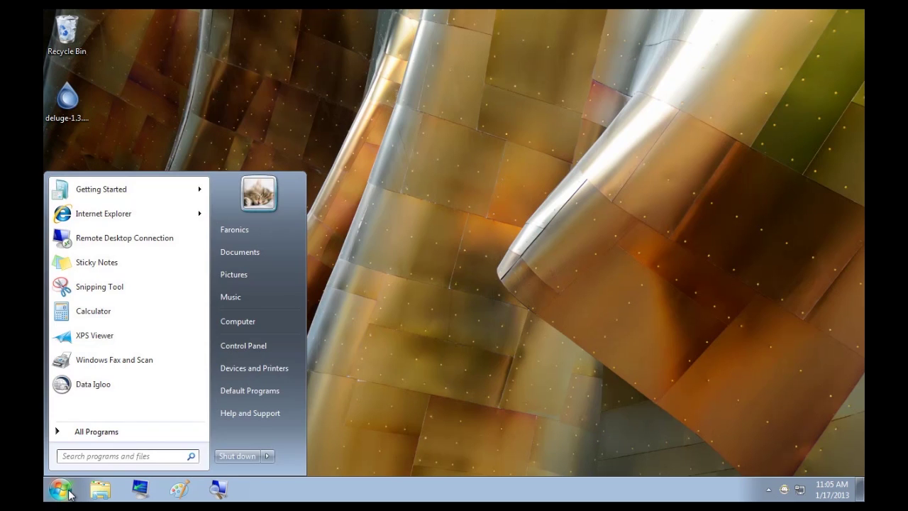
Step: Check All Programs for Deluge, then search 'deluge', view the empty full results, and close them
left_click(103, 434)
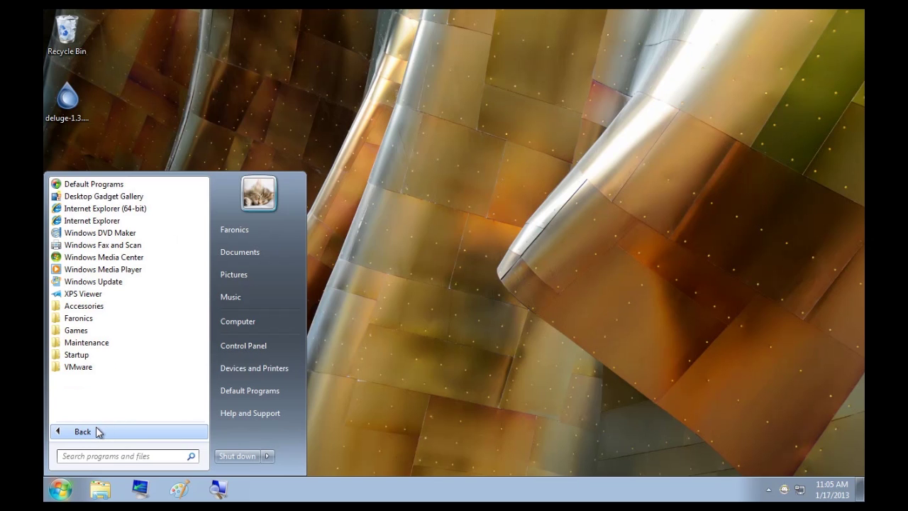
left_click(95, 431)
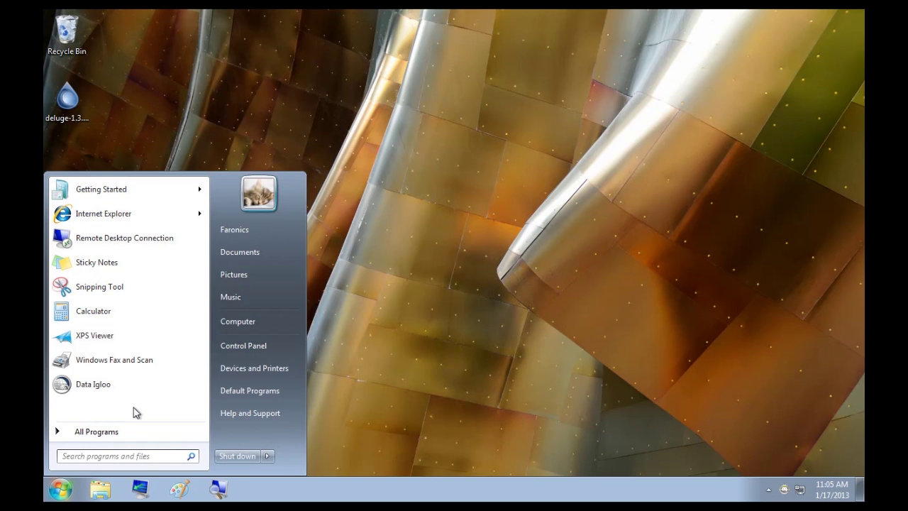
left_click(127, 454)
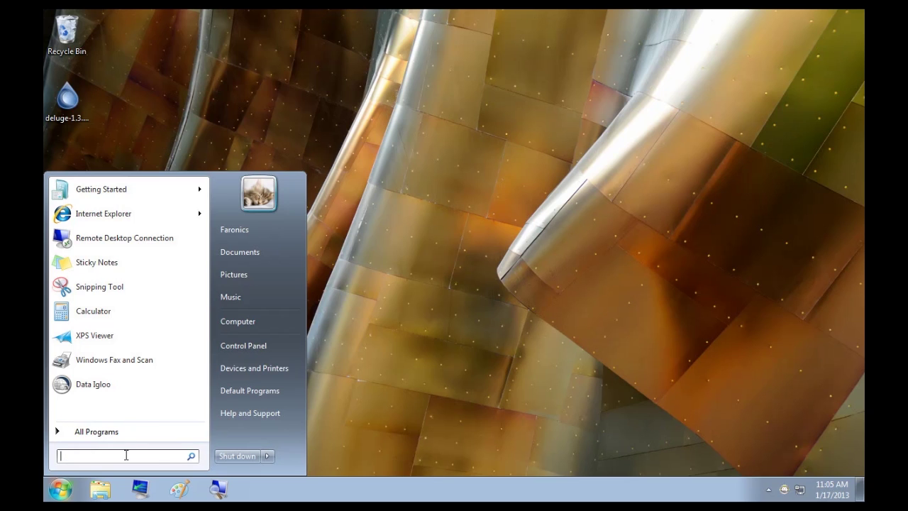
type("deluge")
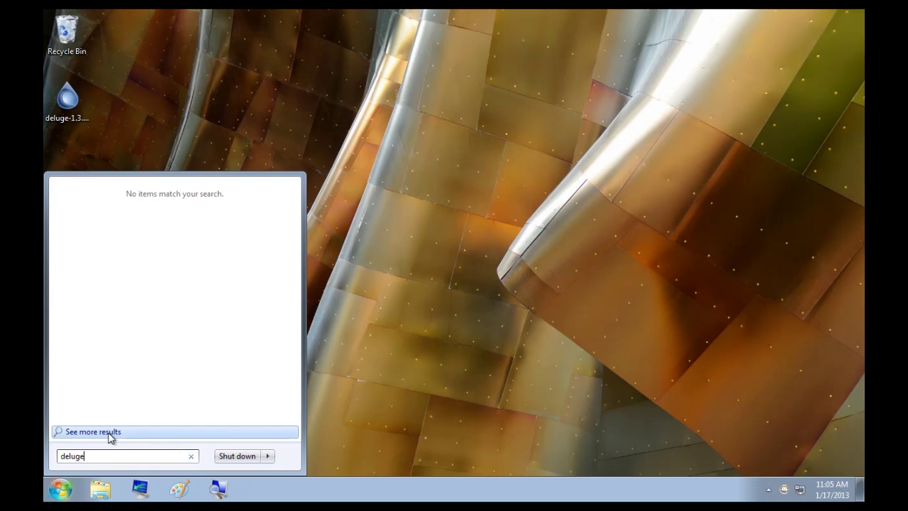
left_click(110, 433)
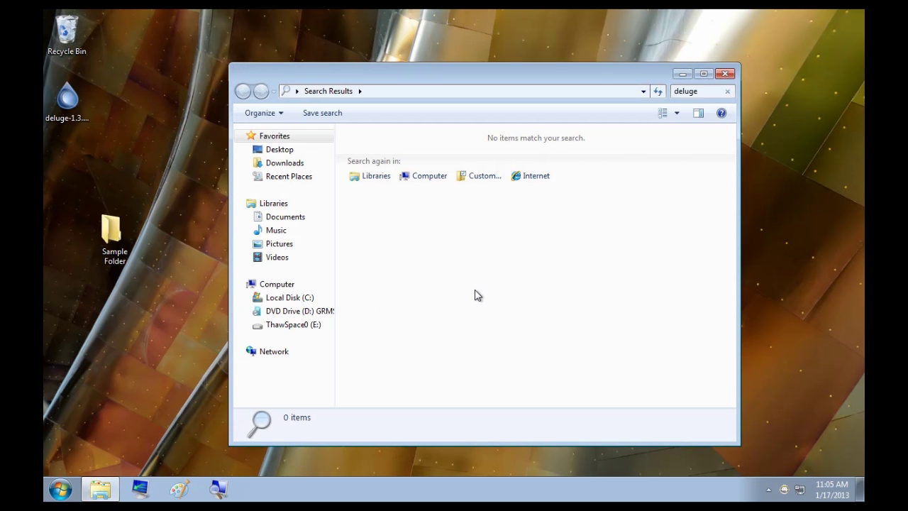
left_click(724, 74)
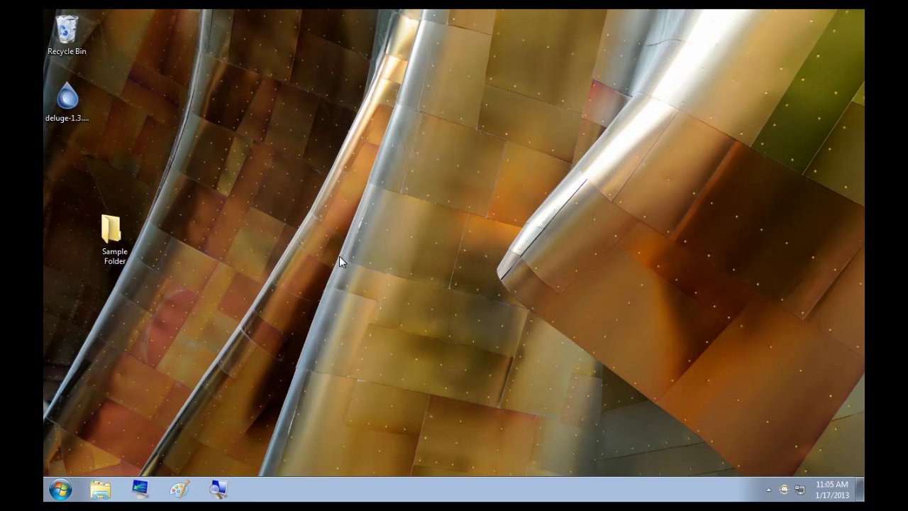